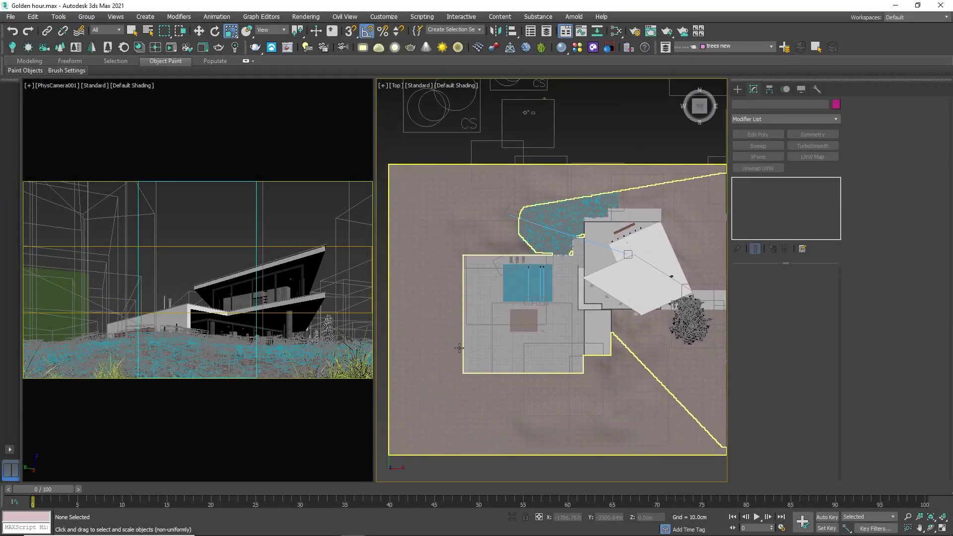
Step: Keep CoronaRenderer as the renderer and start an interactive Corona render of PhysCamera001
left_click(635, 33)
left_click(433, 128)
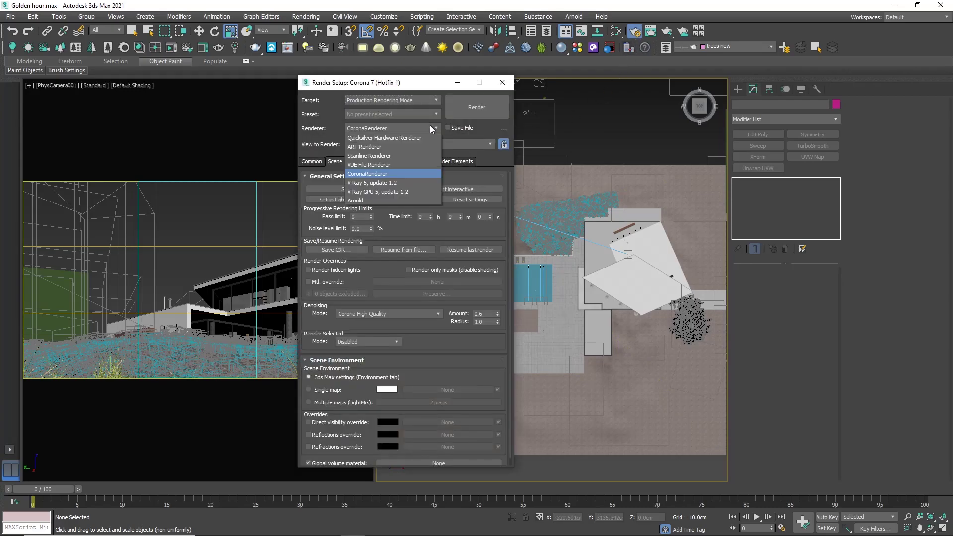
left_click(432, 128)
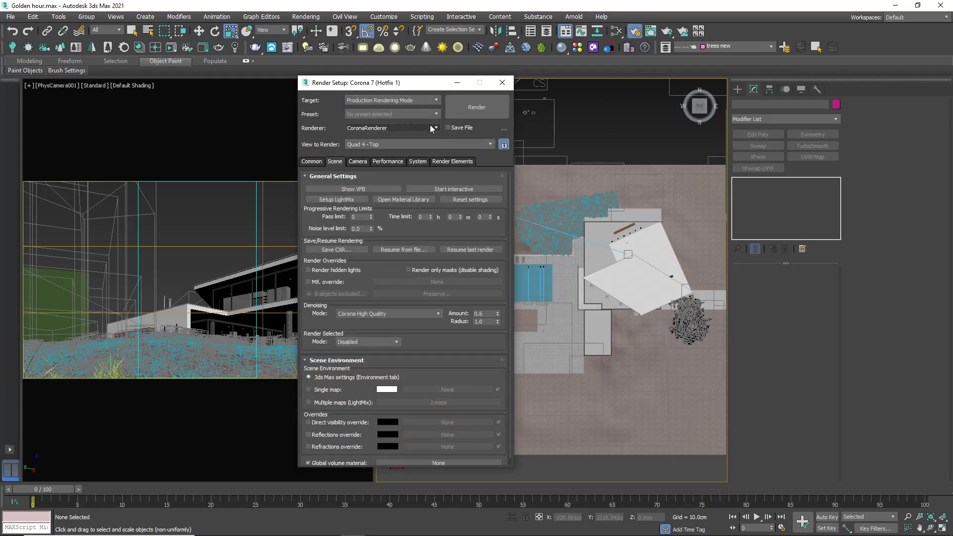
left_click(503, 82)
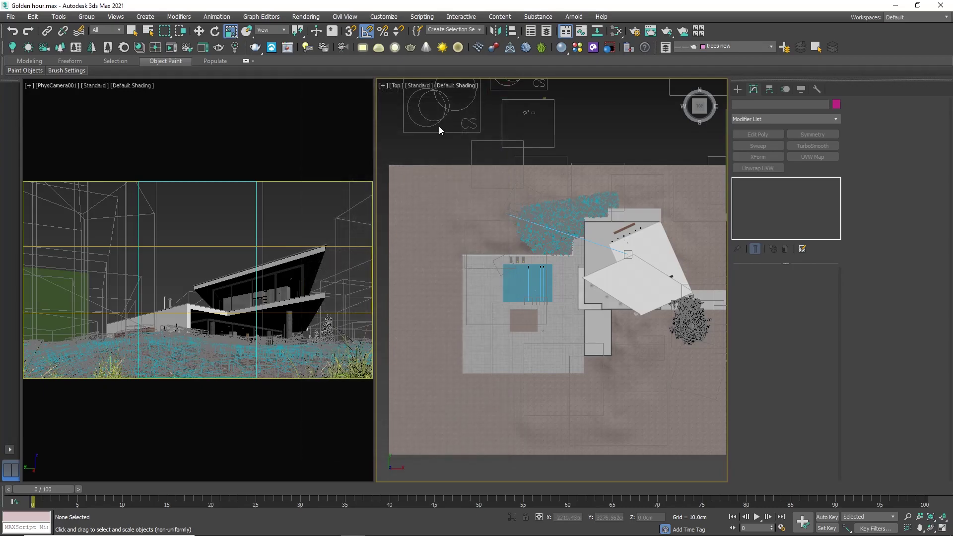
left_click(170, 47)
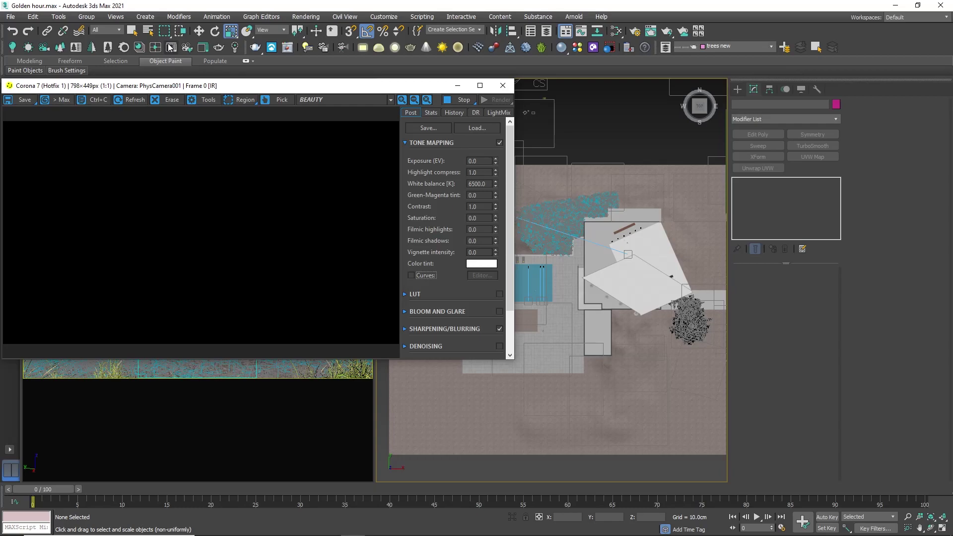
Step: Create a targeted CoronaSun in the Top view aimed at the house
left_click(63, 71)
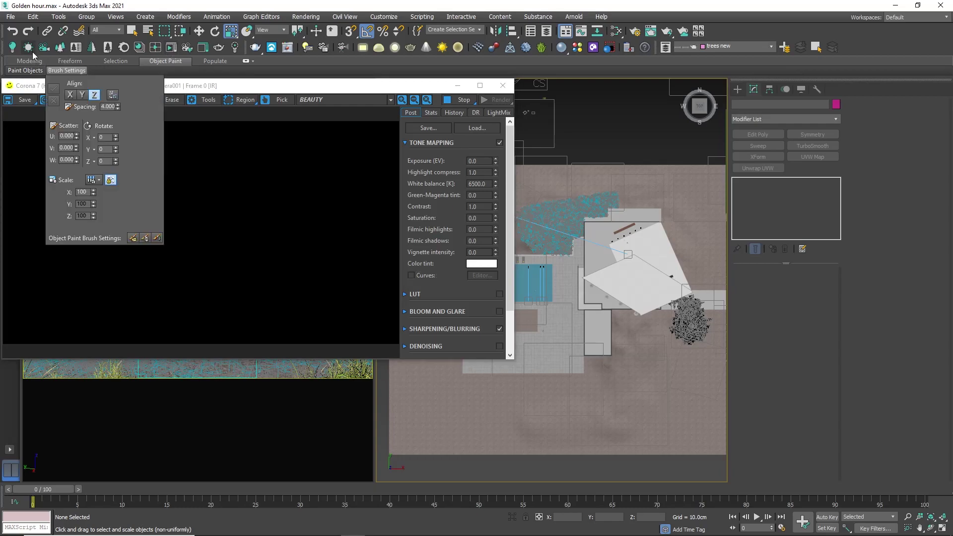
left_click(29, 47)
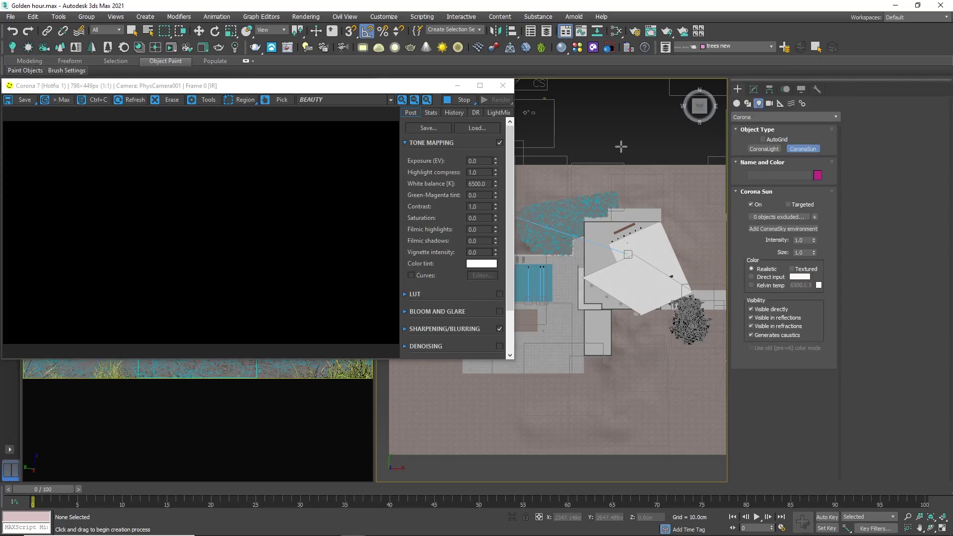
scroll(628, 173, "down", 2)
scroll(628, 174, "down", 2)
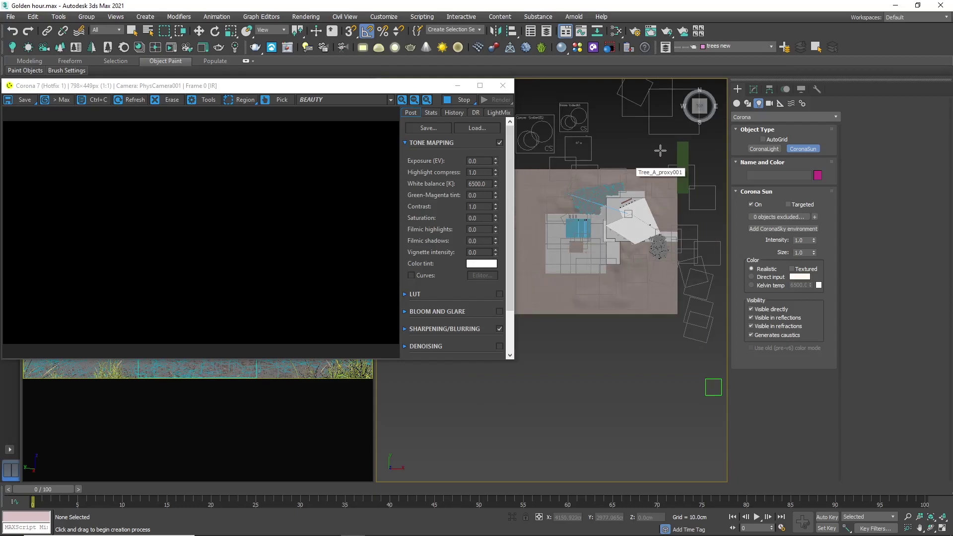
left_click_drag(663, 146, 564, 192)
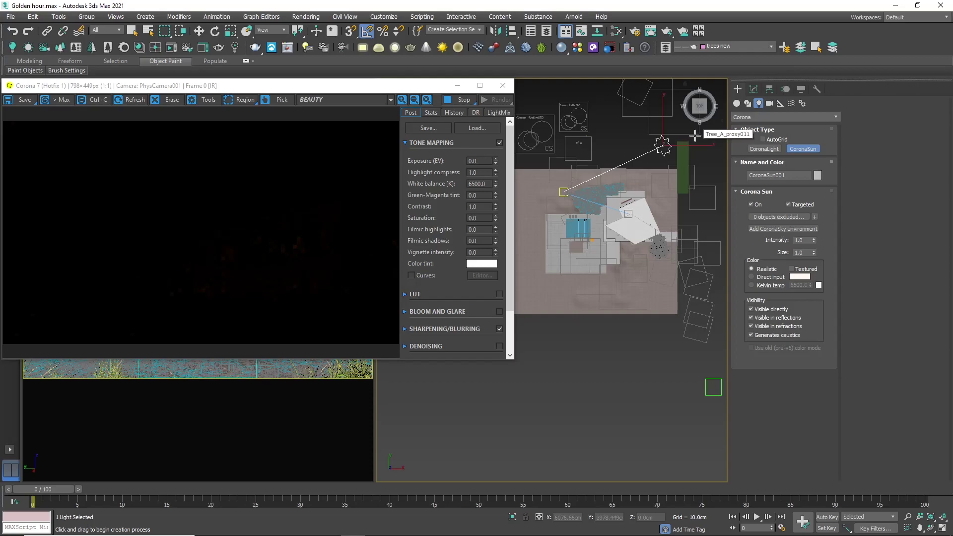
key("r")
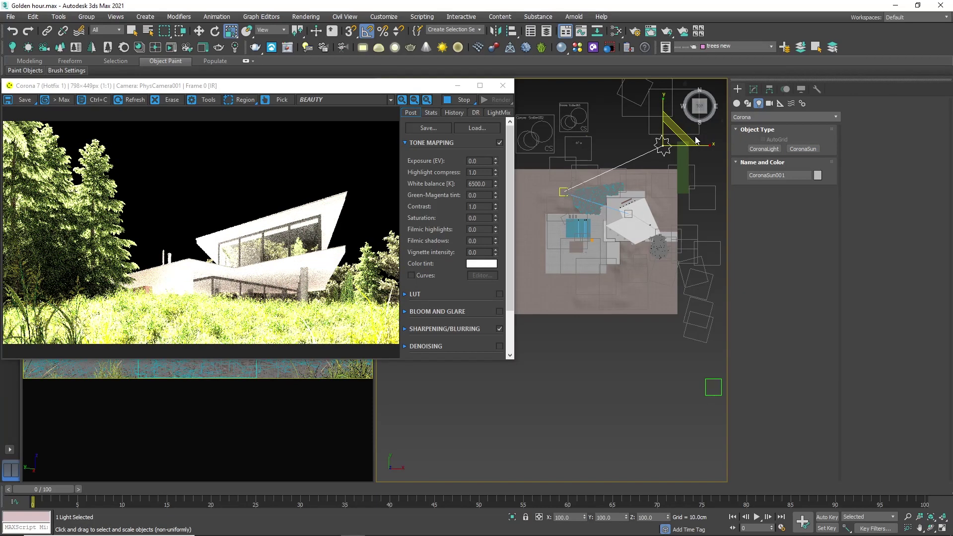
Step: Add a CoronaSky environment from the sun's settings and set render exposure to -4.0
left_click(753, 90)
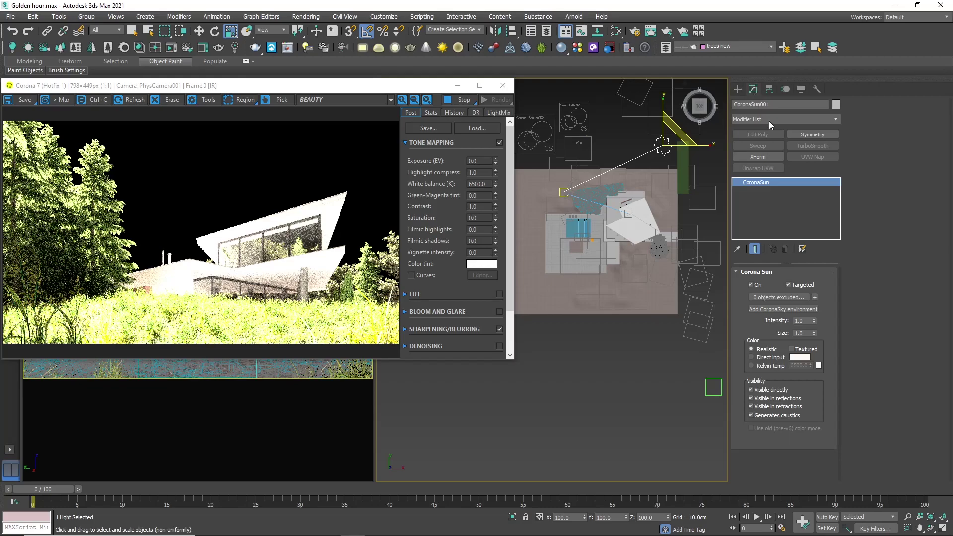
left_click(797, 310)
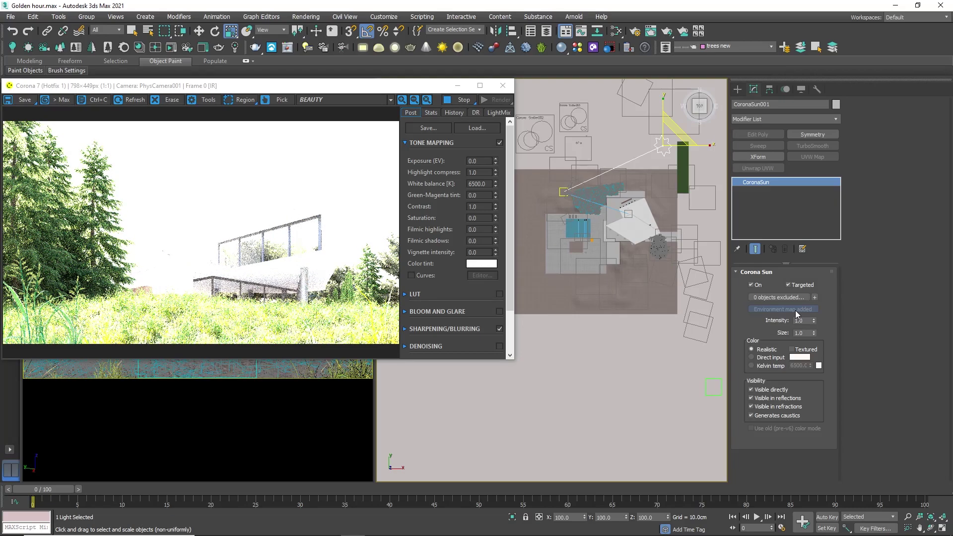
left_click(457, 160)
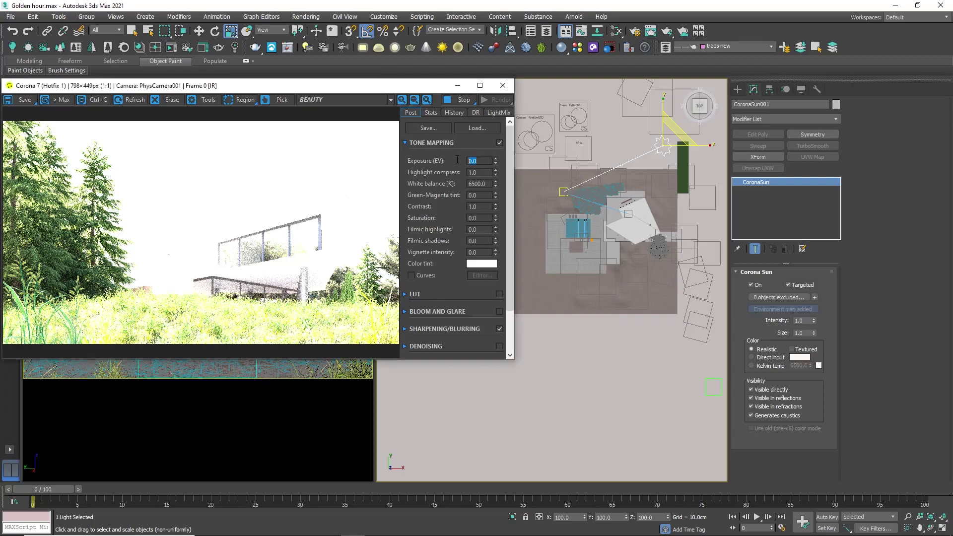
type("-4")
key("Return")
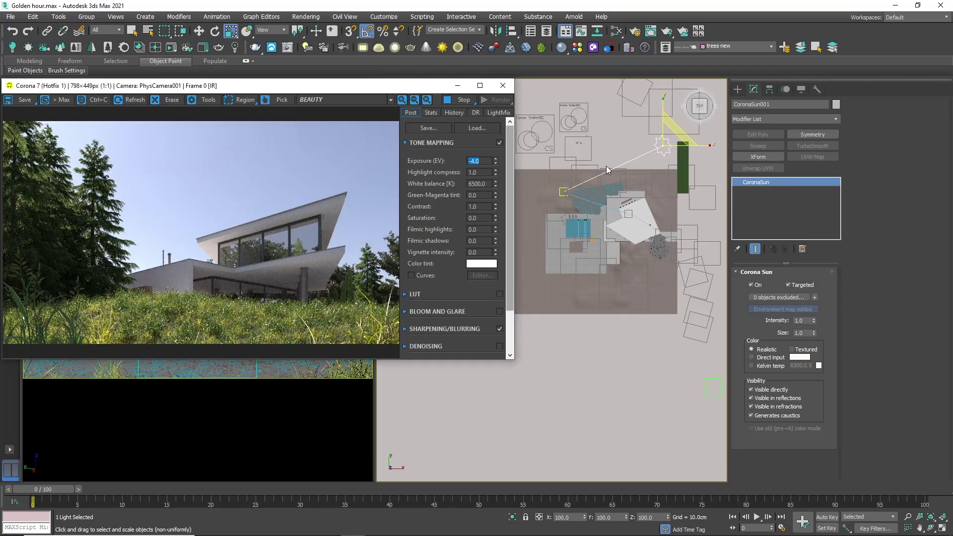
Step: Move CoronaSun001 in the Top viewport to well beyond the top of the house
middle_click_drag(609, 167, 620, 182)
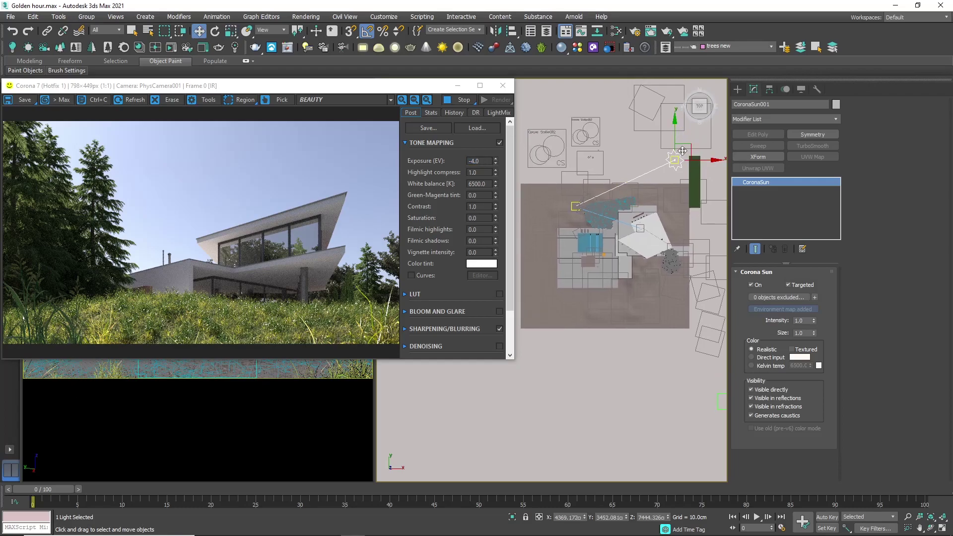
key("w")
left_click_drag(572, 295, 541, 361)
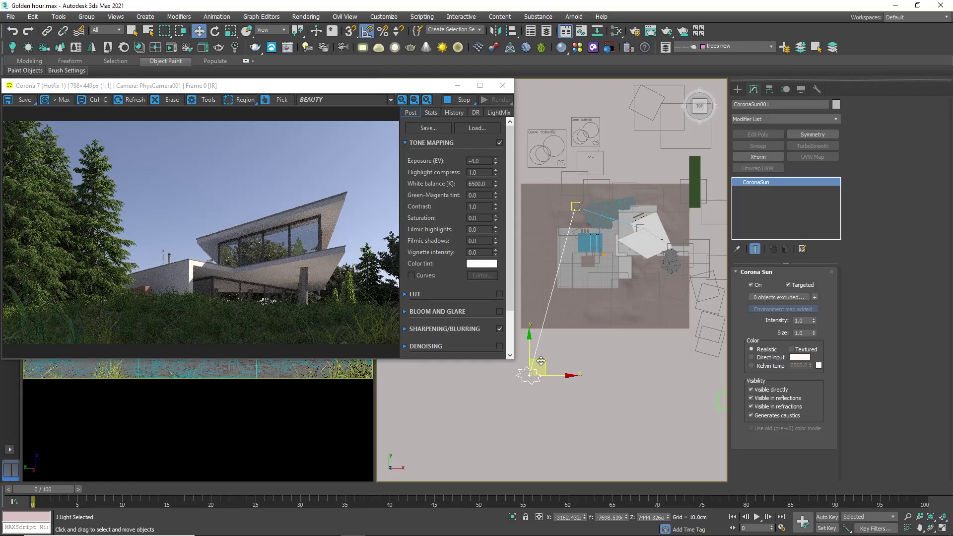
left_click_drag(541, 361, 641, 118)
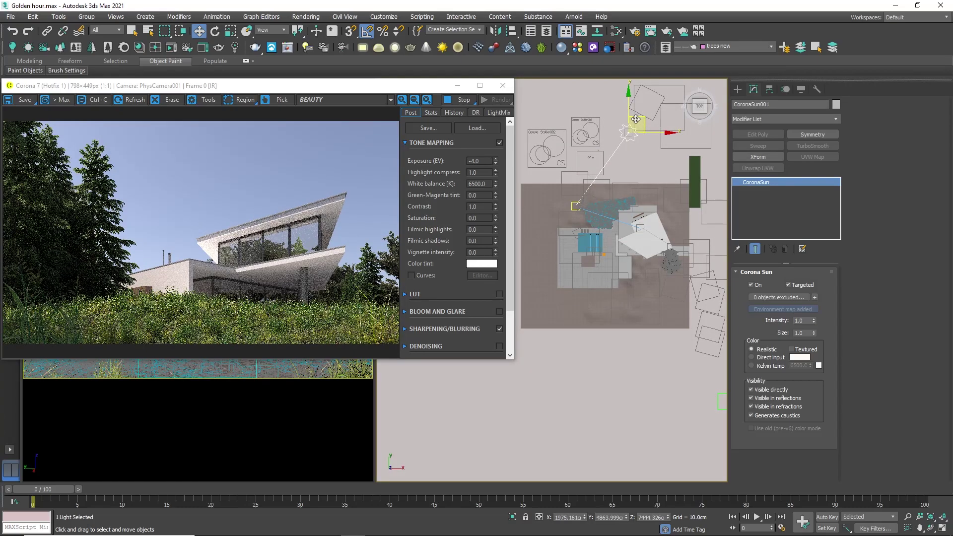
scroll(632, 122, "up", 5)
left_click_drag(630, 124, 607, 53)
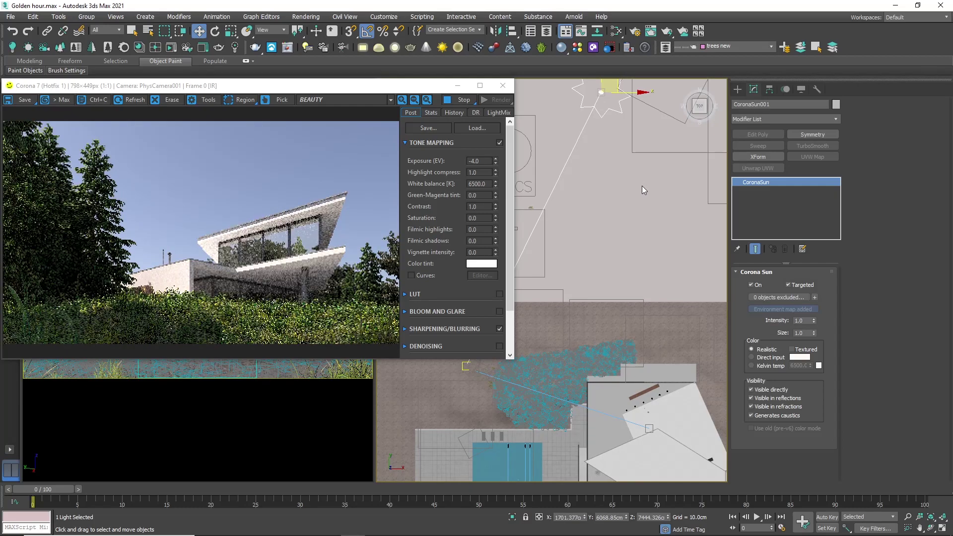
scroll(659, 179, "down", 3)
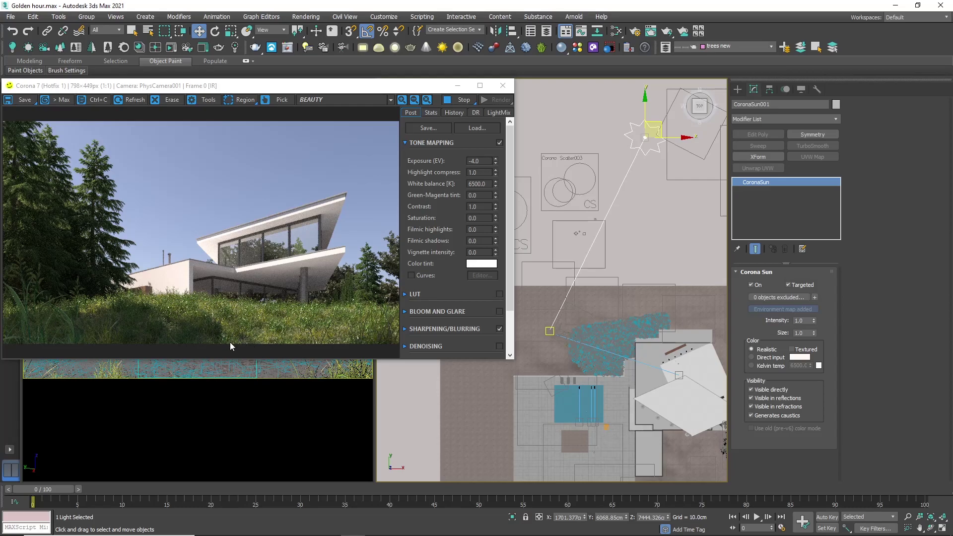
Step: Shift the tree AM001_Corona_095 slightly to the right in the wireframe Top view
scroll(548, 318, "up", 5)
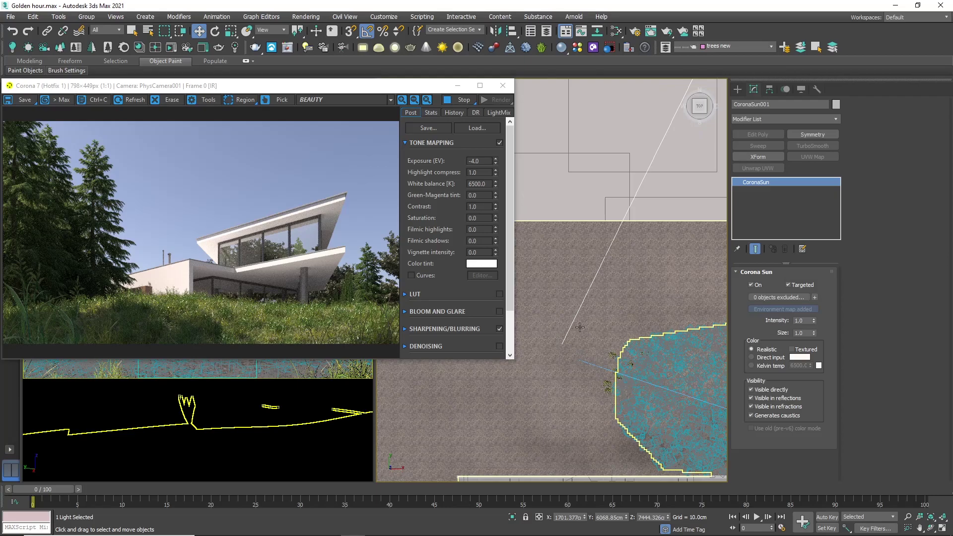
middle_click_drag(664, 301, 620, 333)
key("F3")
left_click(633, 330)
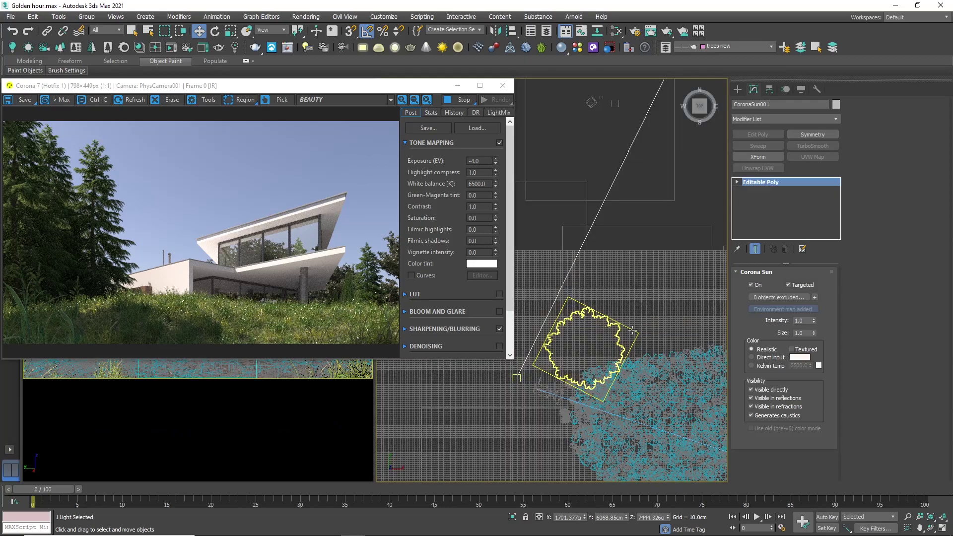
middle_click_drag(650, 331, 620, 335)
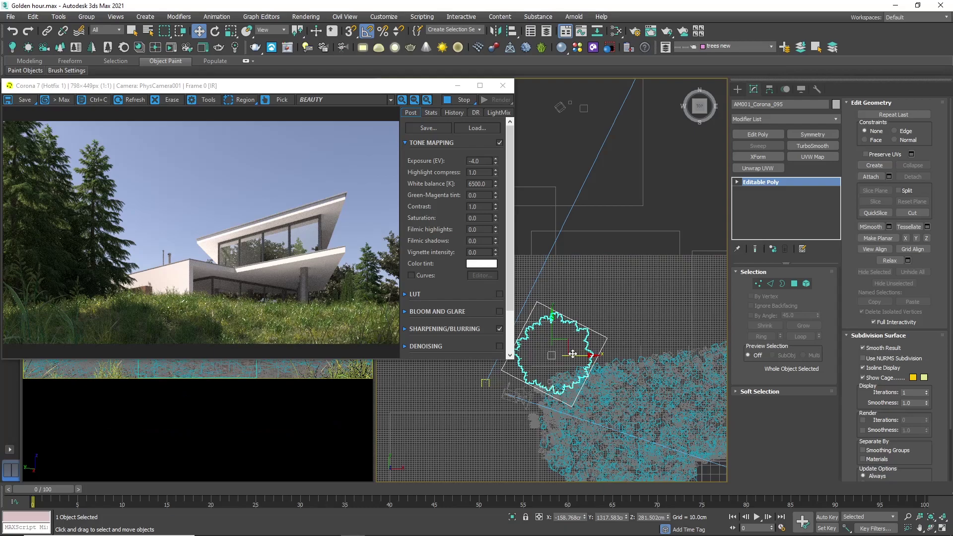
left_click_drag(566, 344, 575, 341)
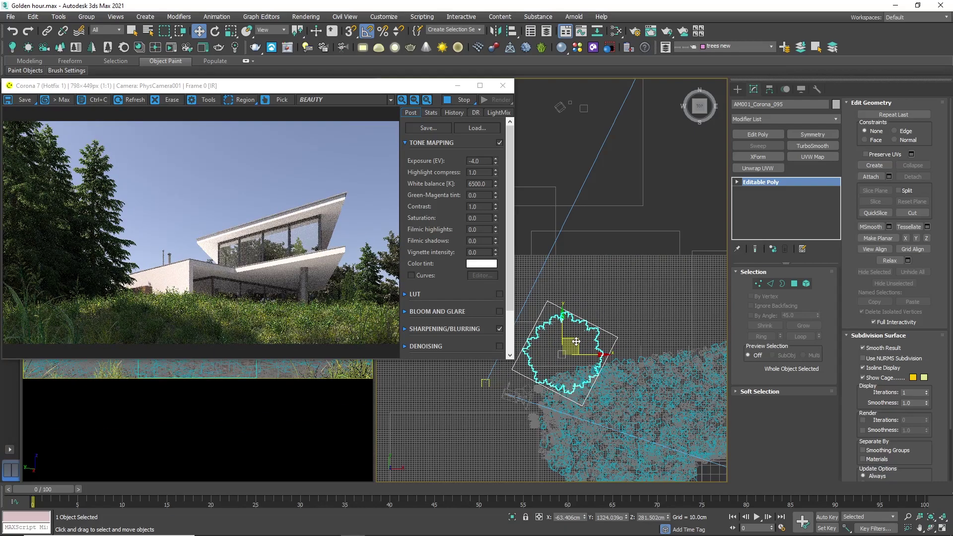
middle_click_drag(576, 342, 629, 340)
scroll(556, 388, "up", 5)
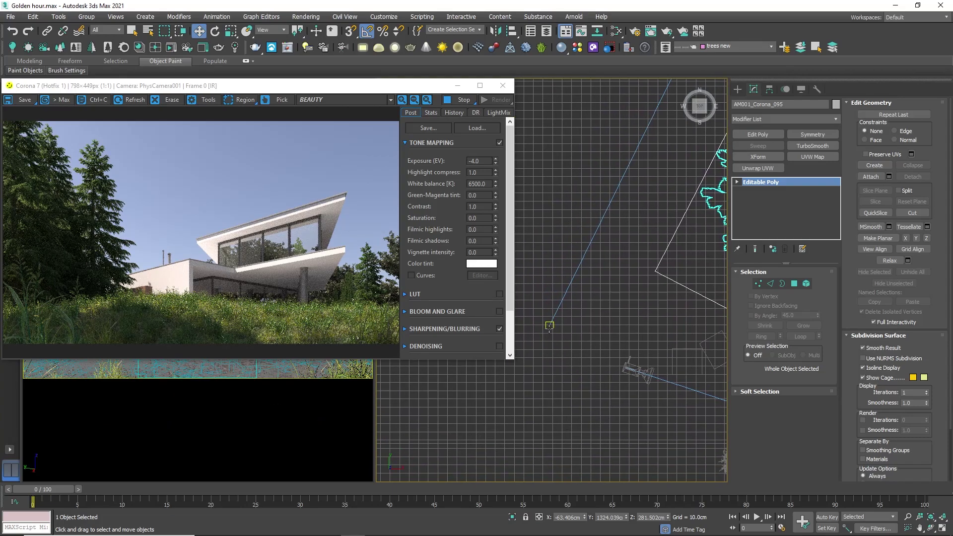
Step: Align CoronaSun001.Target to the position of PhysCamera001
left_click(549, 326)
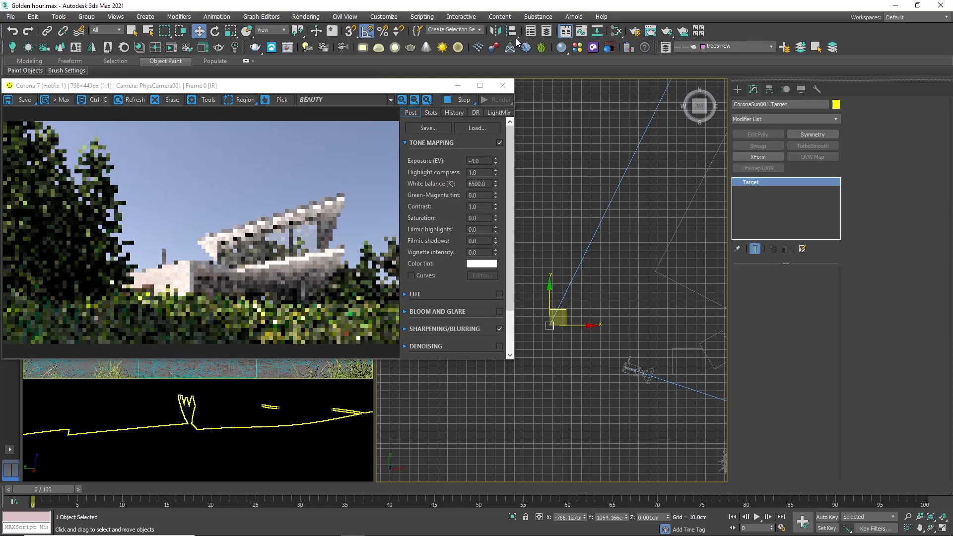
key("alt+a")
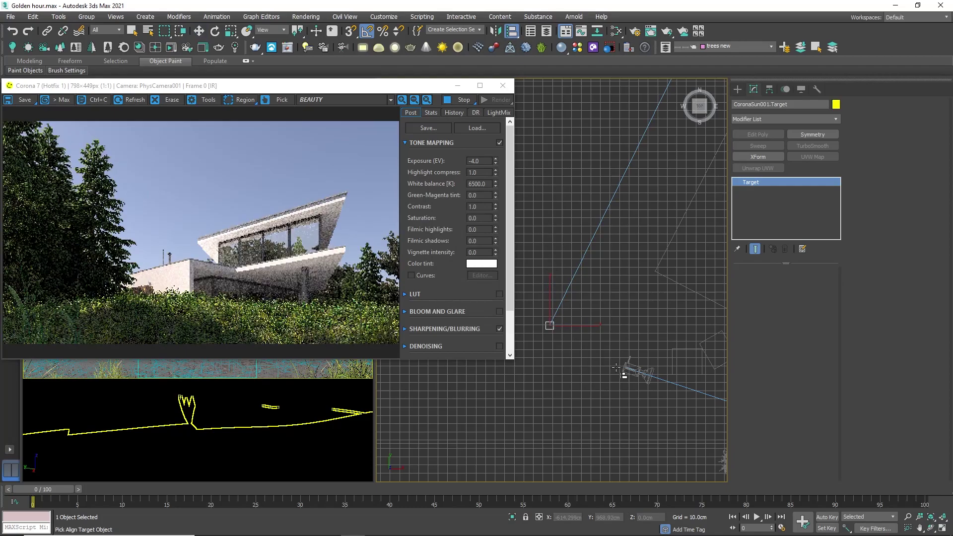
left_click(628, 368)
left_click(483, 354)
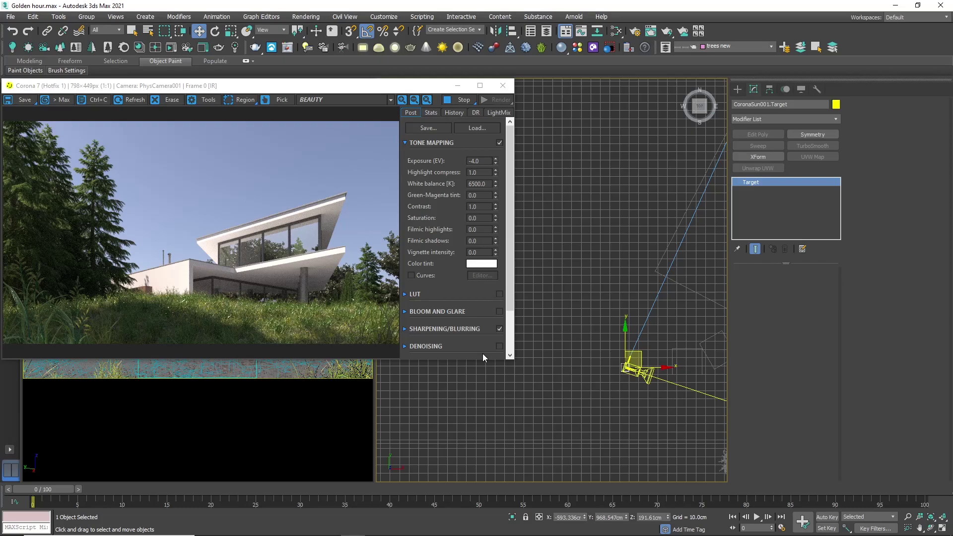
Step: Set exposure to -3.515, highlight compress to 1.20 and contrast to 2.0
left_click_drag(494, 162, 496, 150)
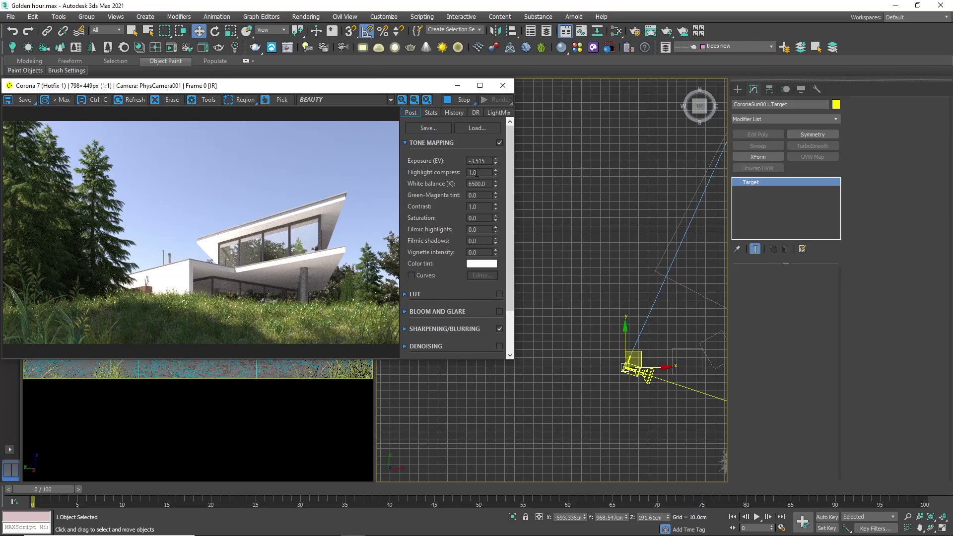
double_click(475, 173)
type("23")
key("BackSpace")
type("0")
key("Return")
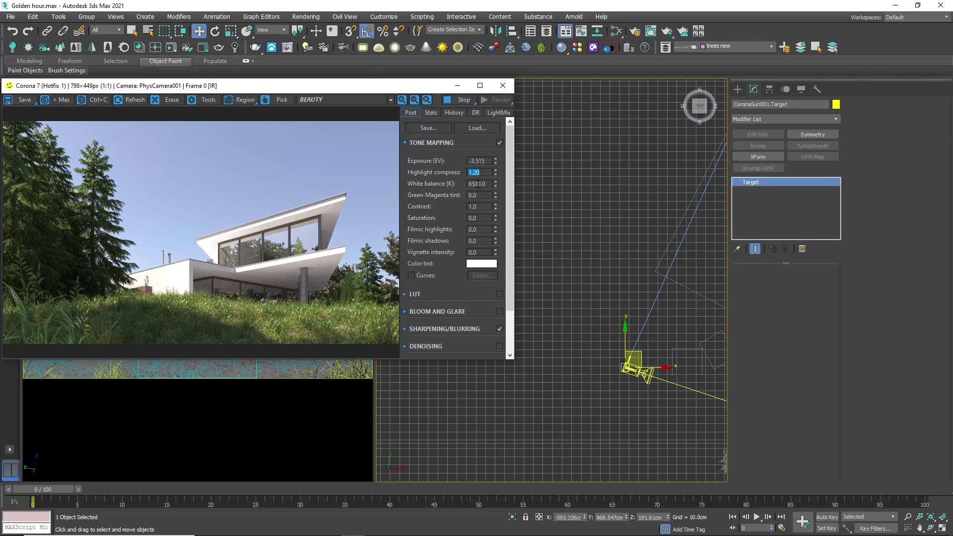
double_click(473, 206)
type("2")
key("Return")
Step: Set saturation to 0.068, add a gently darkened tone curve, and raise highlight compress to 1.50
left_click(496, 214)
left_click(411, 275)
left_click(482, 275)
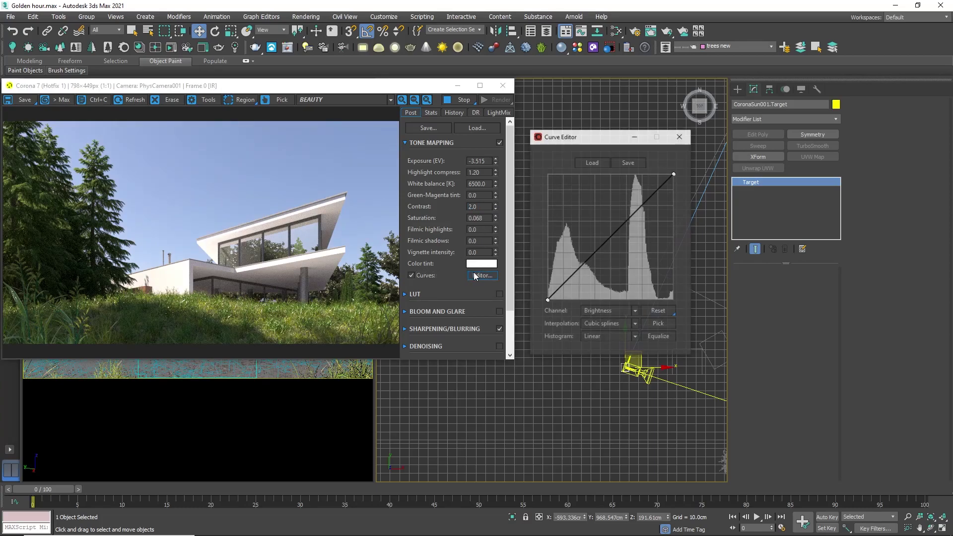
left_click_drag(568, 281, 567, 284)
left_click_drag(637, 221, 640, 209)
left_click(680, 136)
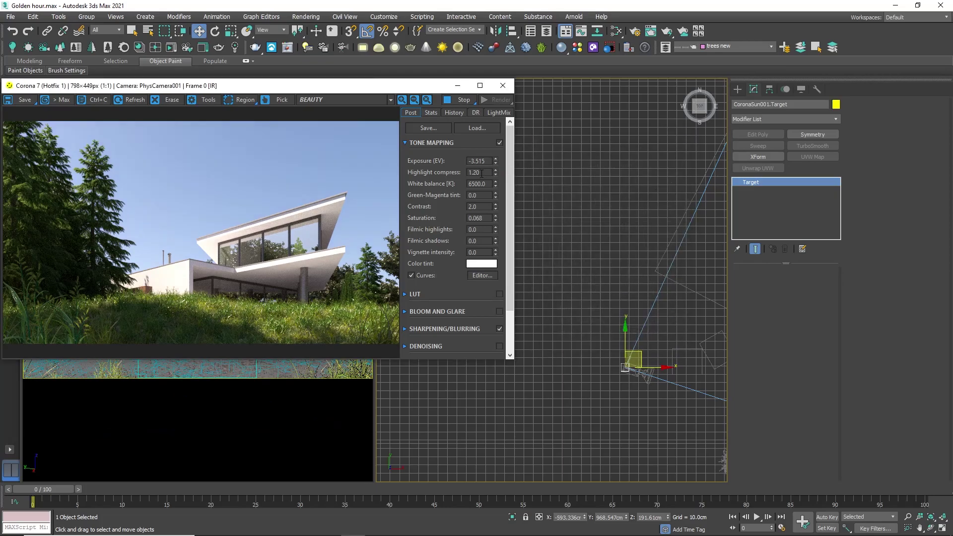
double_click(475, 172)
type("5")
key("Return")
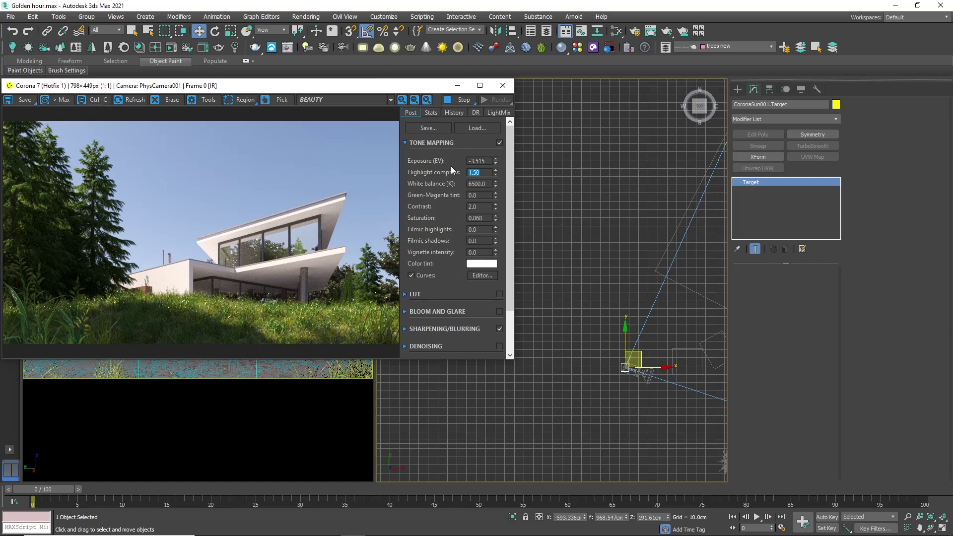
Step: Add a CoronaBitmap node loaded with Day 1.hdr in the Slate Material Editor
left_click(616, 31)
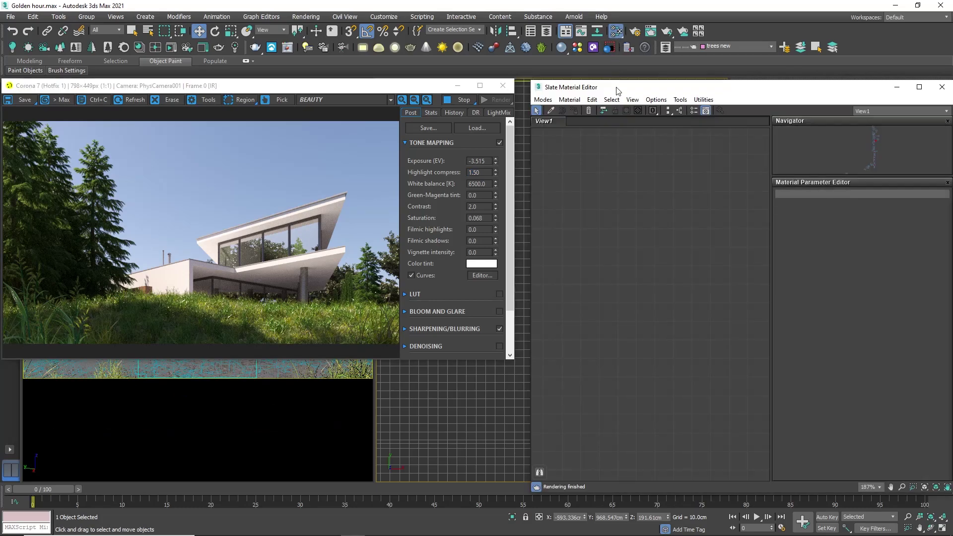
right_click(601, 171)
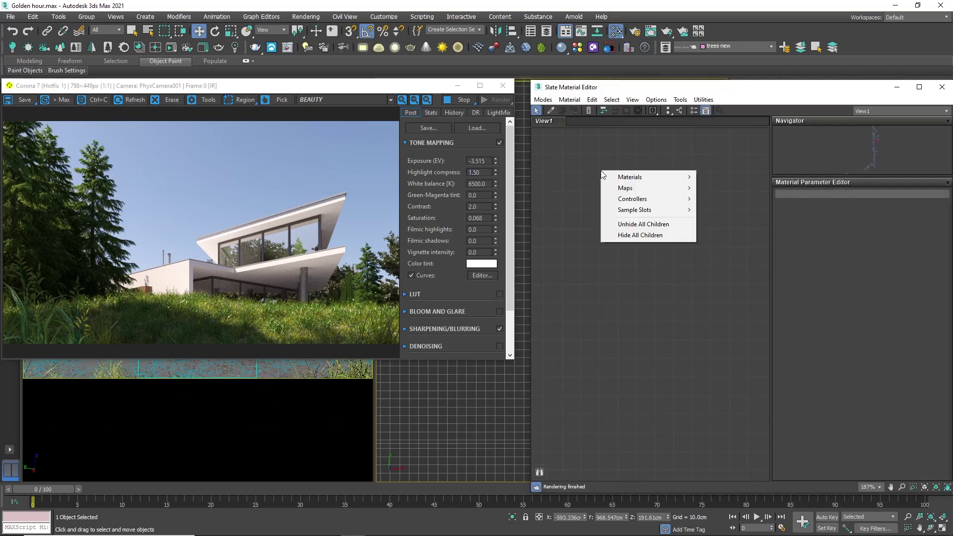
mouse_move(627, 188)
mouse_move(733, 211)
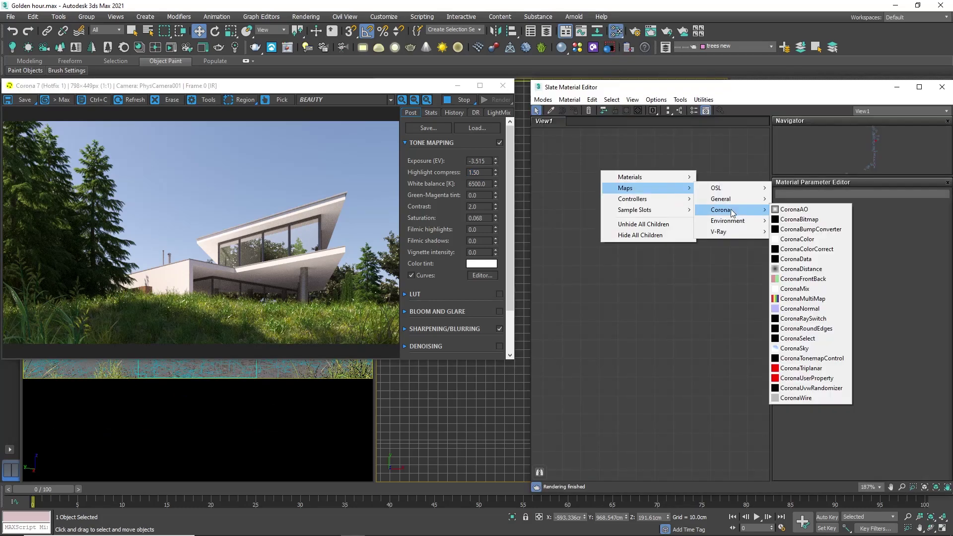
left_click(811, 219)
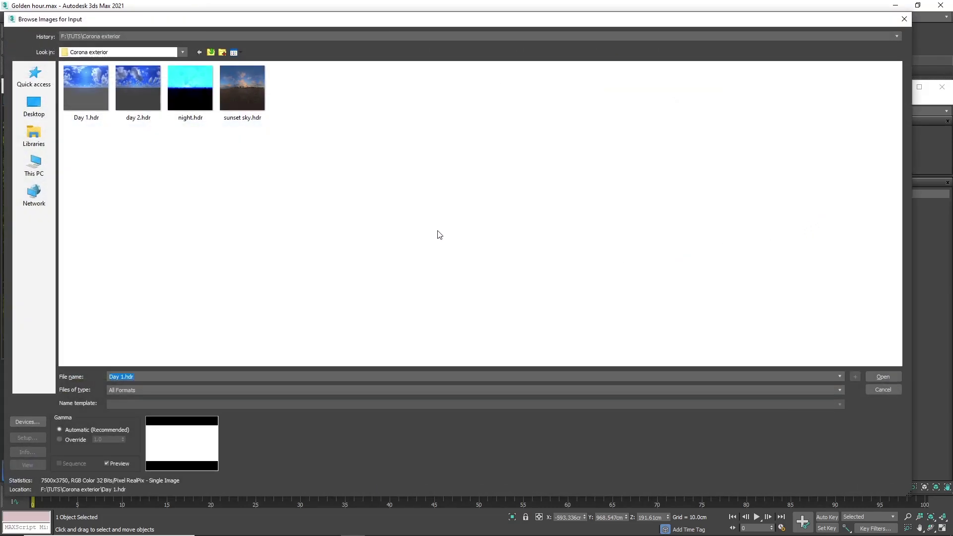
left_click(95, 101)
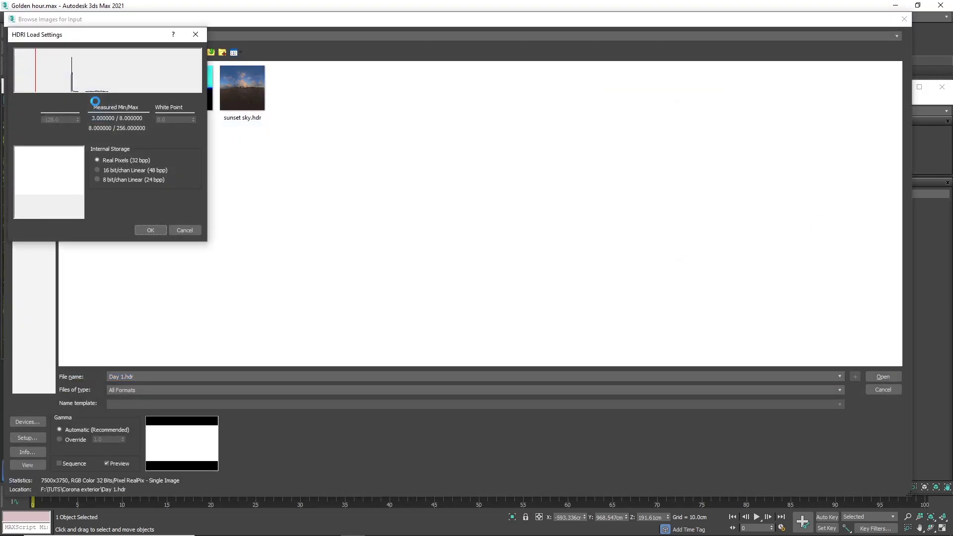
left_click(141, 228)
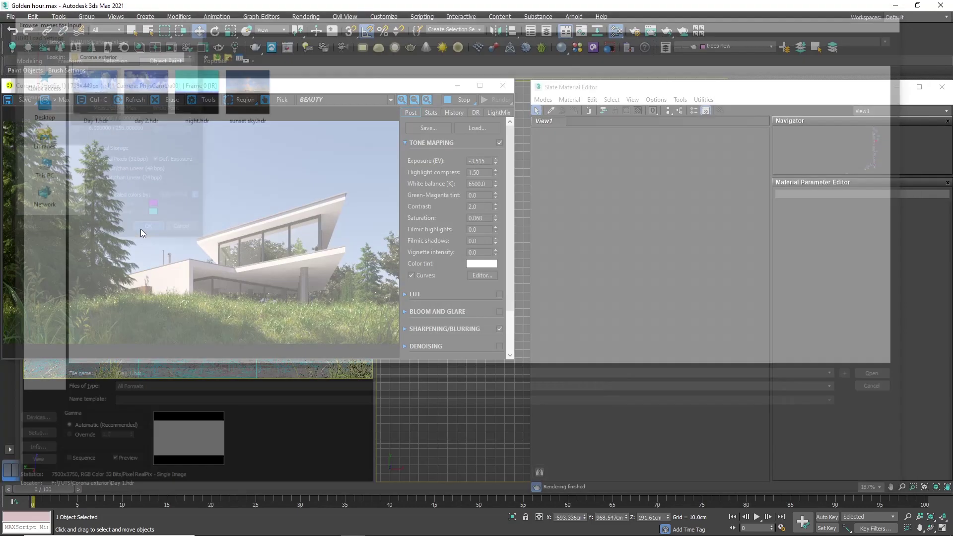
middle_click_drag(582, 212, 655, 227)
Step: Use the Day 1.hdr bitmap as an instanced single-map scene environment in Render Setup
left_click(635, 32)
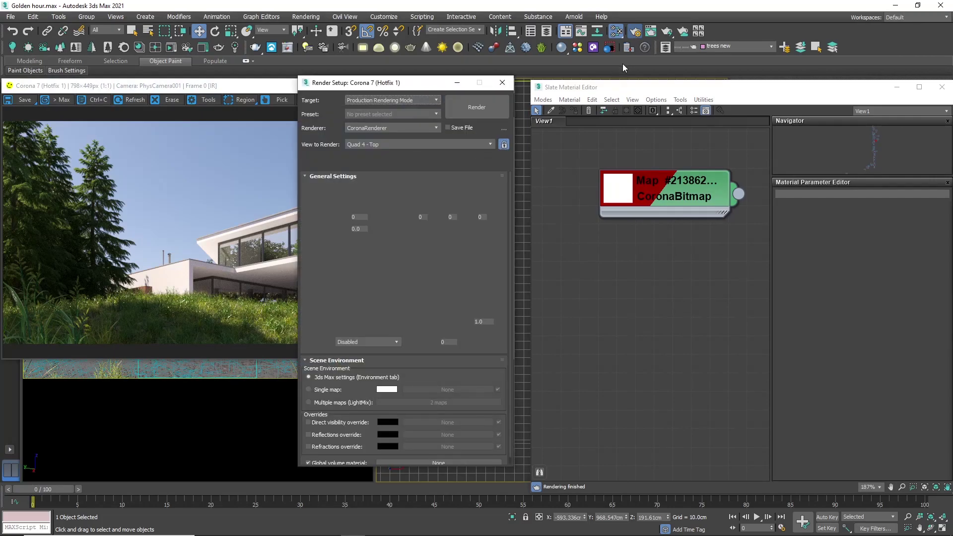
left_click_drag(413, 87, 437, 92)
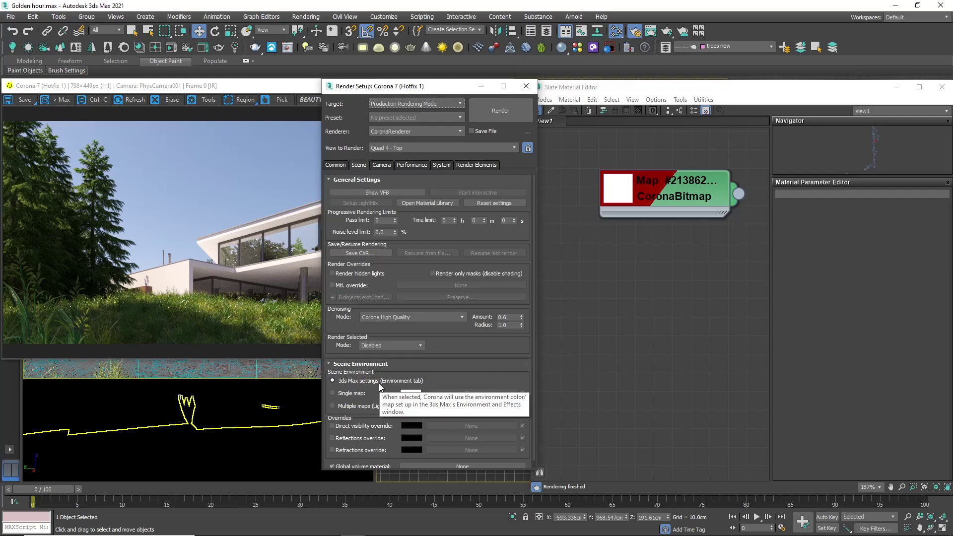
left_click(342, 393)
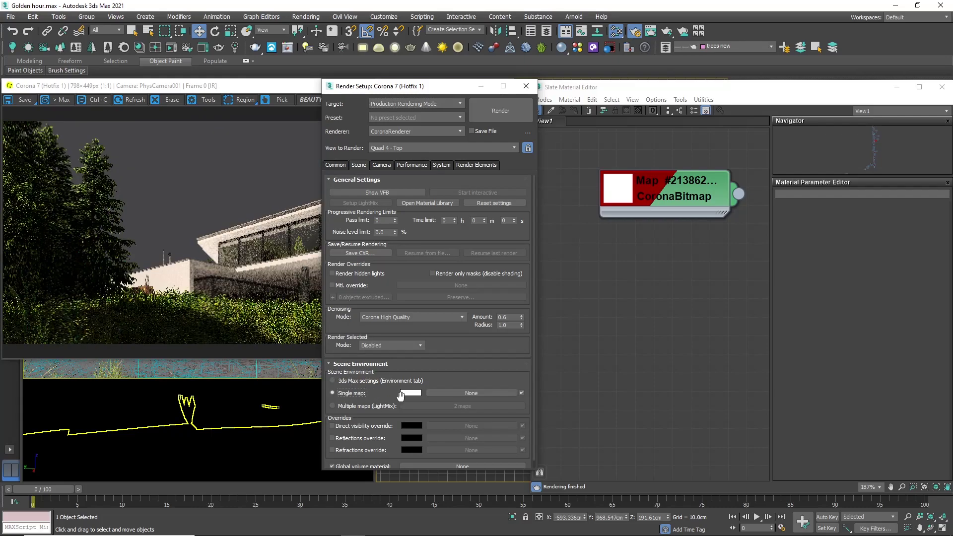
left_click_drag(737, 194, 439, 392)
left_click(416, 308)
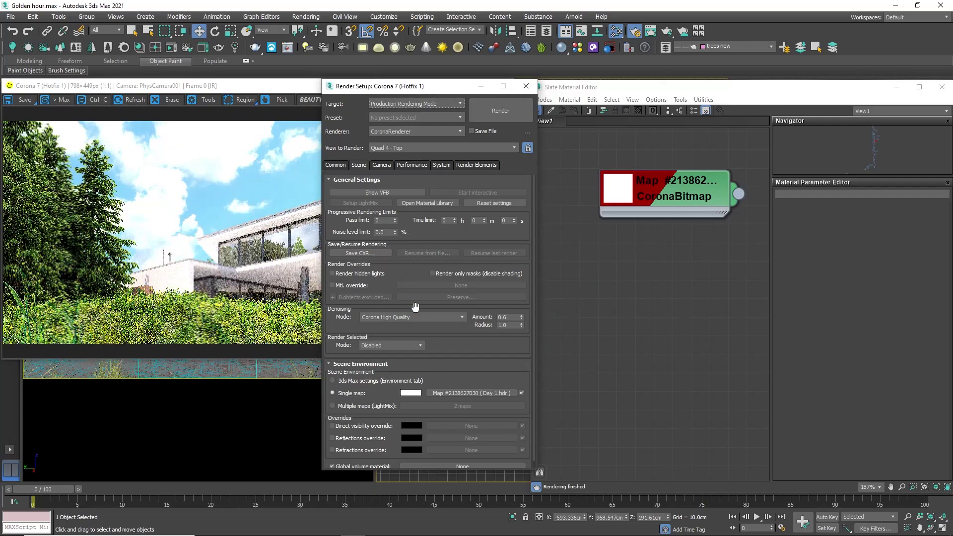
left_click(291, 322)
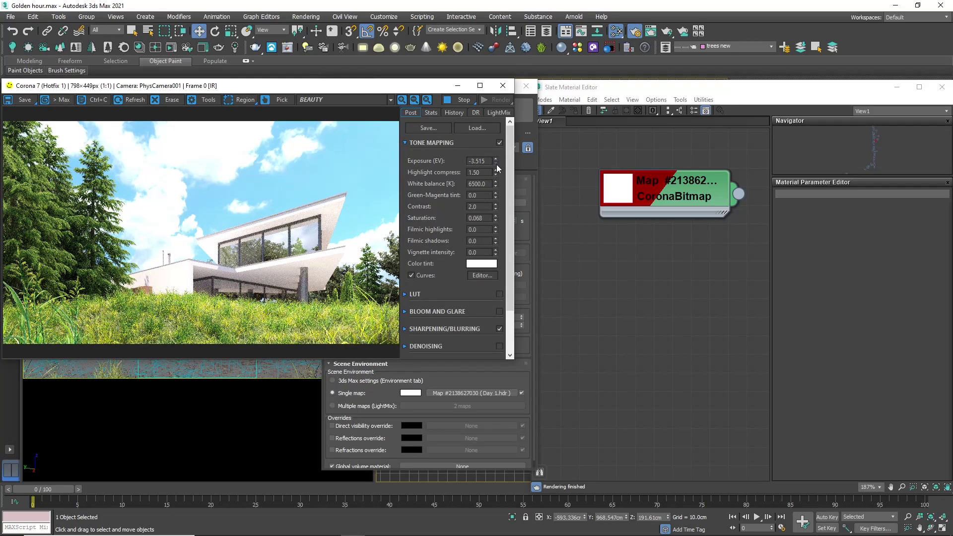
Step: Lower exposure to -4.418 and show the Day 1.hdr CoronaBitmap parameters
left_click_drag(496, 165, 490, 194)
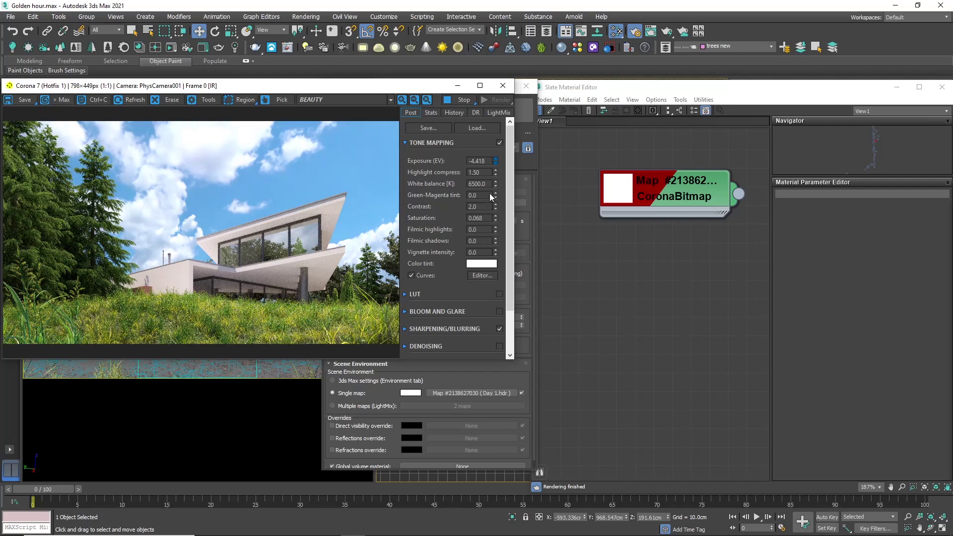
double_click(665, 191)
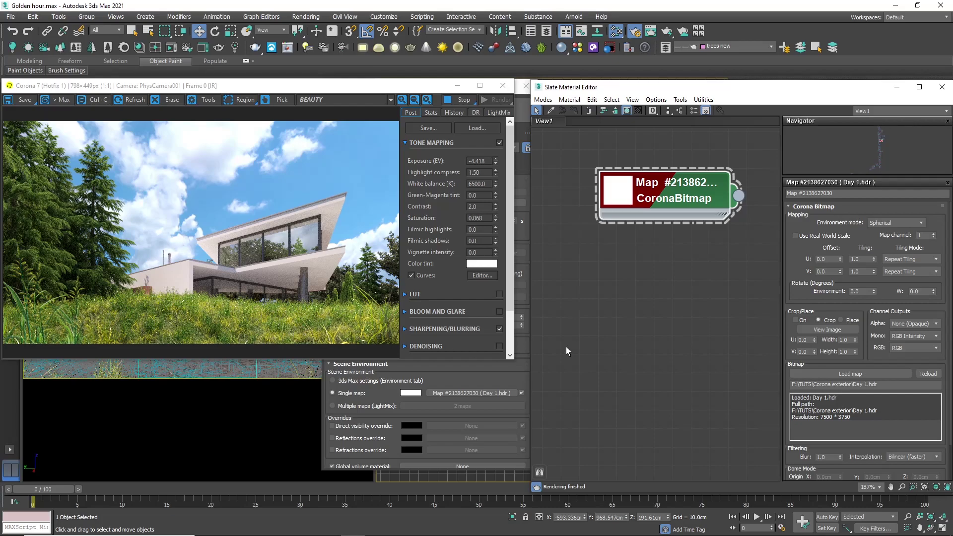
Step: Rotate the HDRI environment to 155 degrees and lower exposure to -4.670
double_click(856, 291)
type("150")
key("Return")
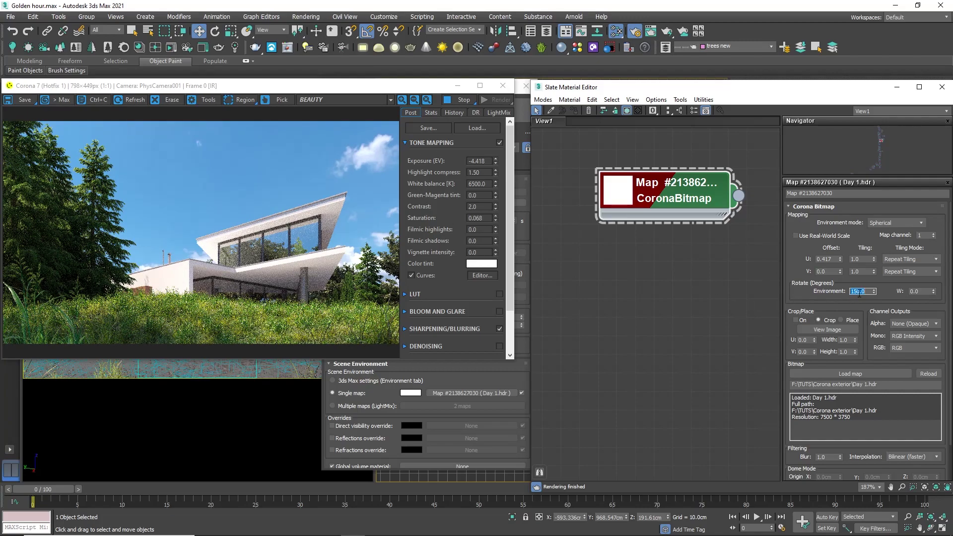
type("155")
key("Return")
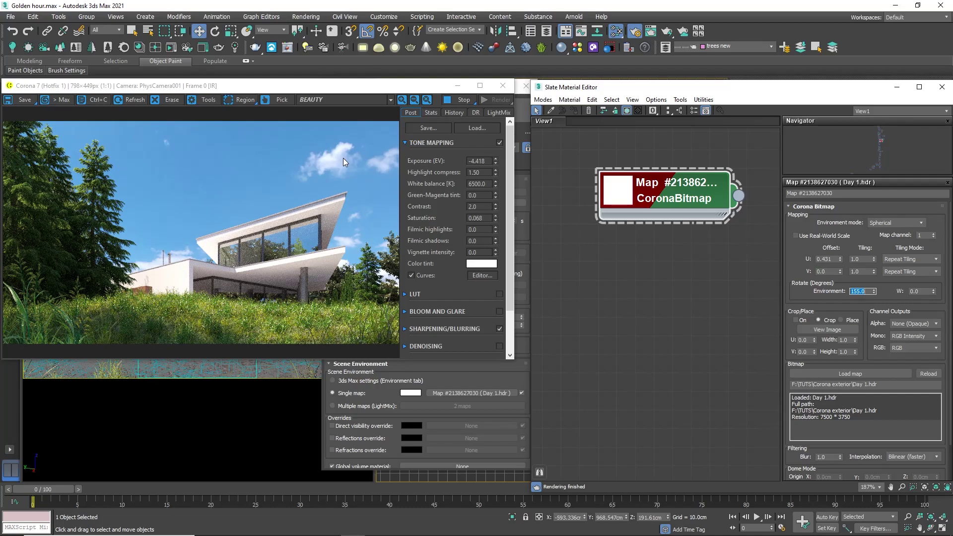
left_click_drag(495, 164, 493, 172)
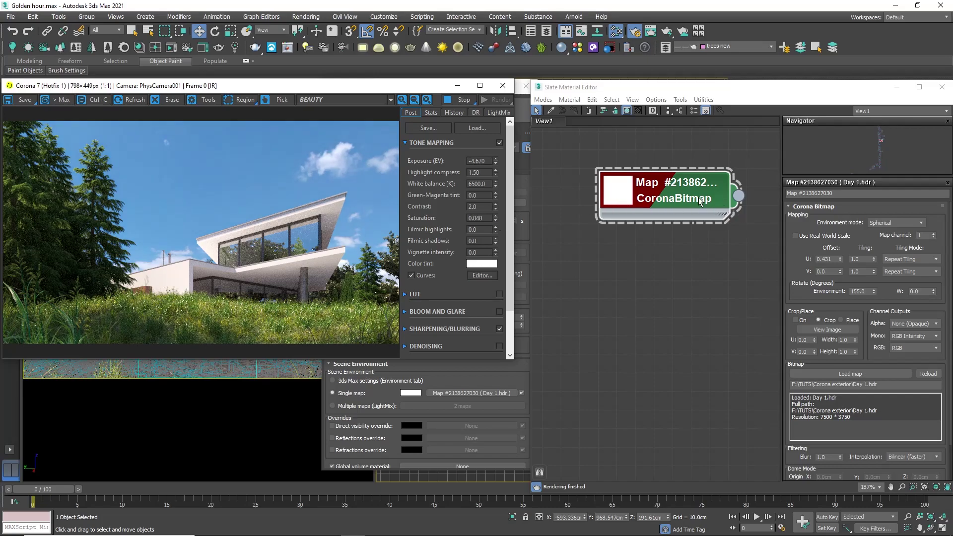
Step: Swap the environment bitmap to day 2.hdr and raise highlight compress to about 2.6
left_click(723, 208)
left_click(833, 372)
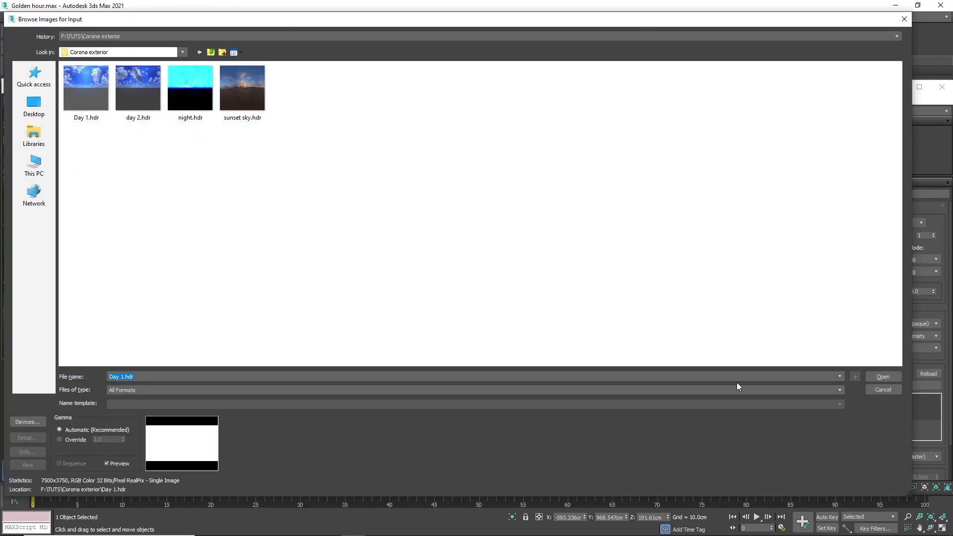
double_click(139, 88)
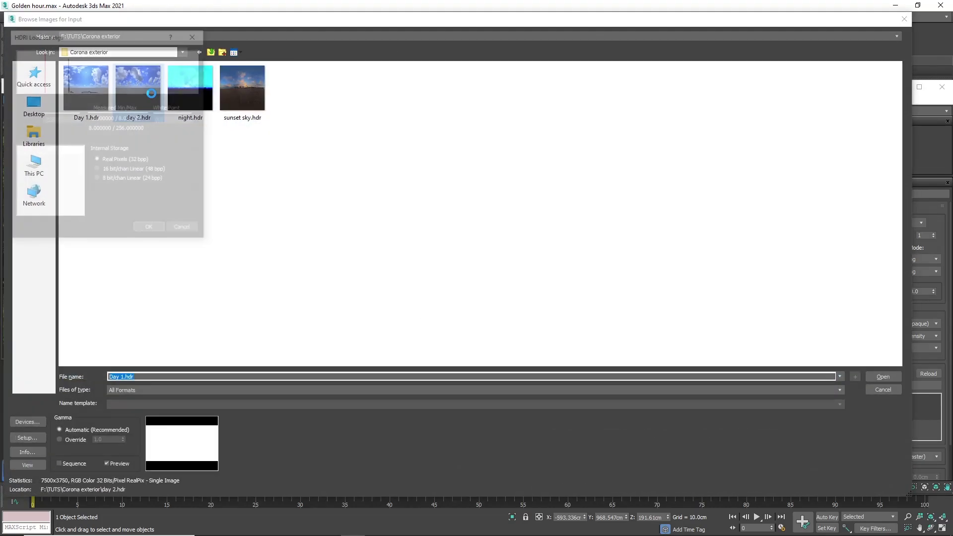
left_click(148, 230)
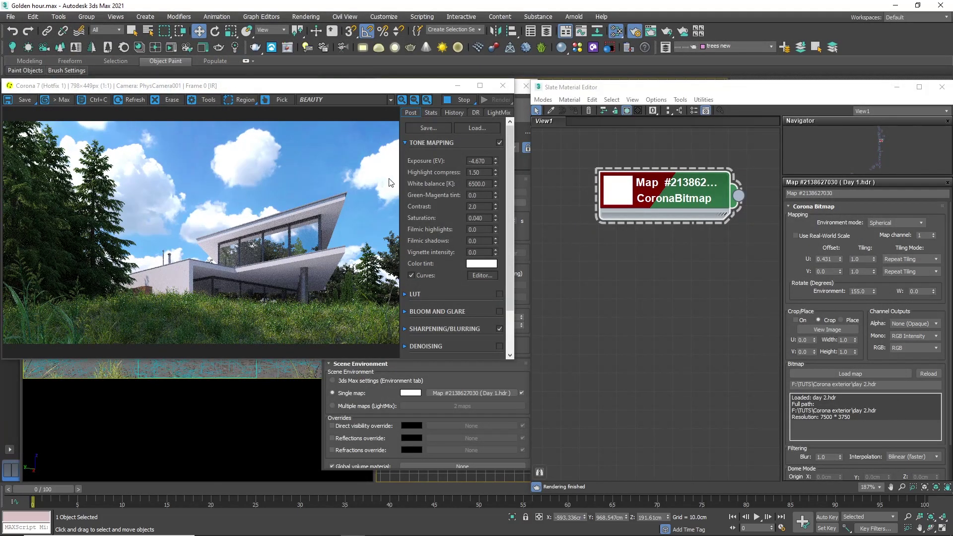
left_click_drag(495, 172, 513, 101)
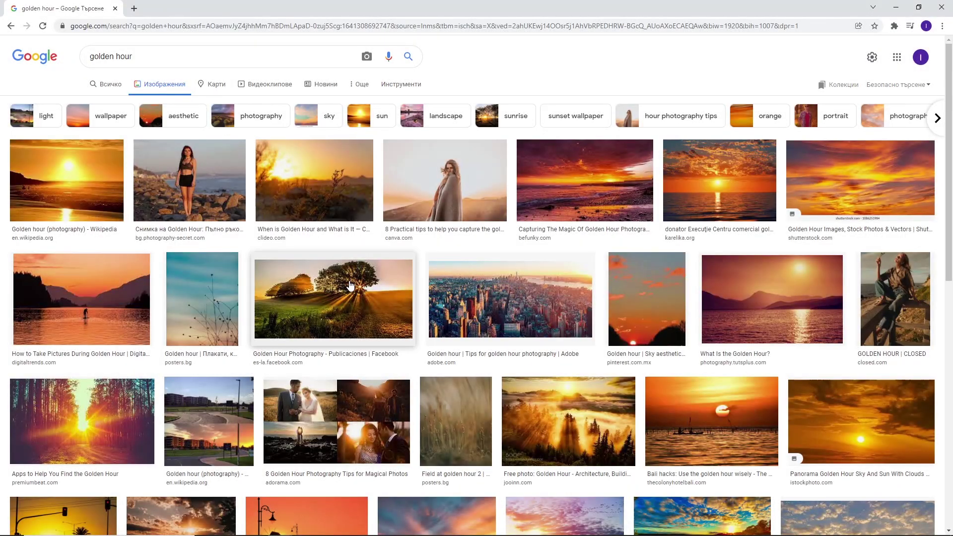
Step: Preview several golden hour forest-tree photos from the Google Images results
scroll(357, 276, "down", 1)
left_click(356, 253)
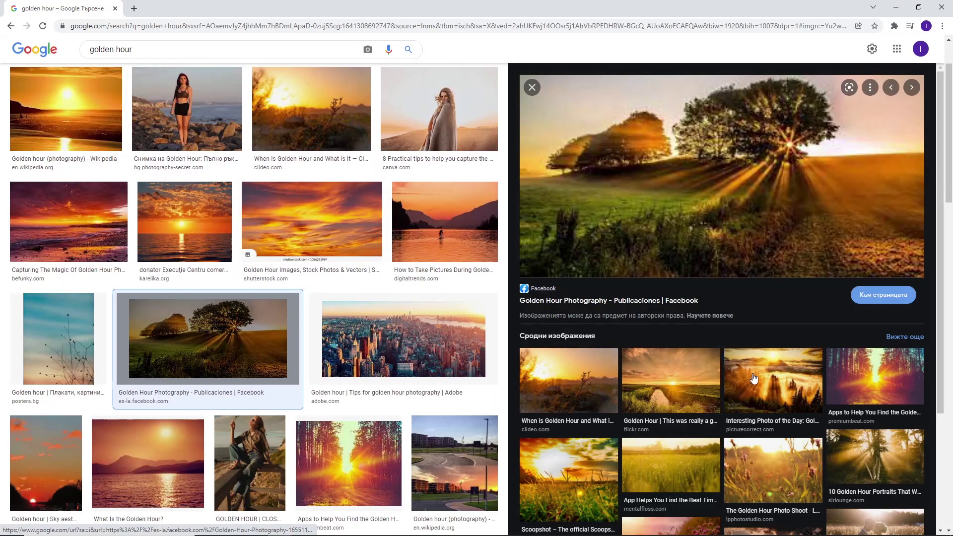
left_click(846, 443)
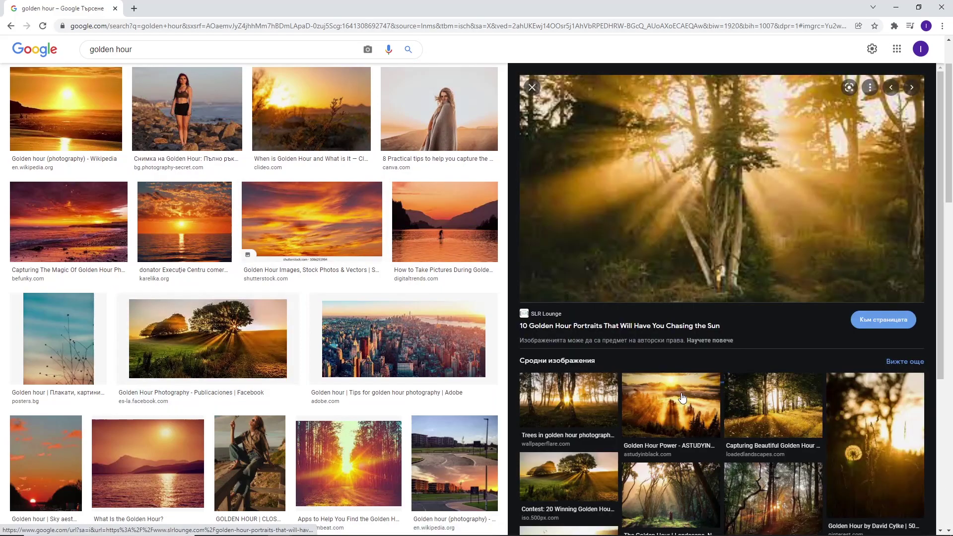
left_click(597, 403)
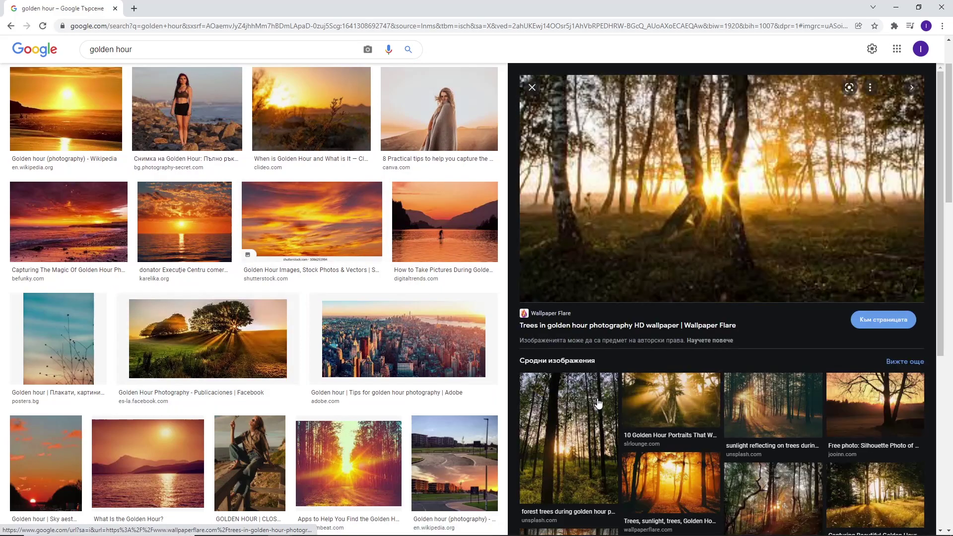
scroll(597, 403, "down", 1)
left_click(571, 438)
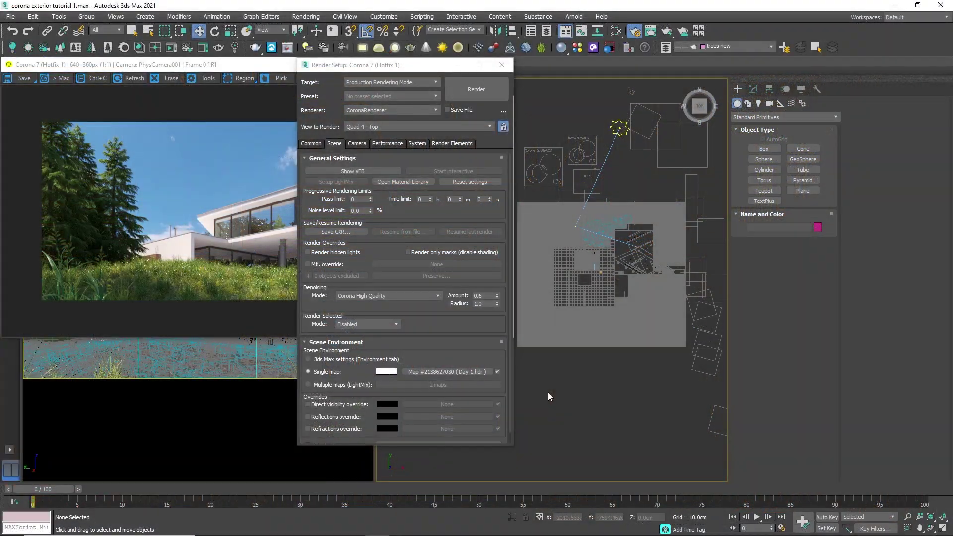
Step: Switch the Scene Environment to 3ds Max settings and select CoronaSun001
left_click(309, 360)
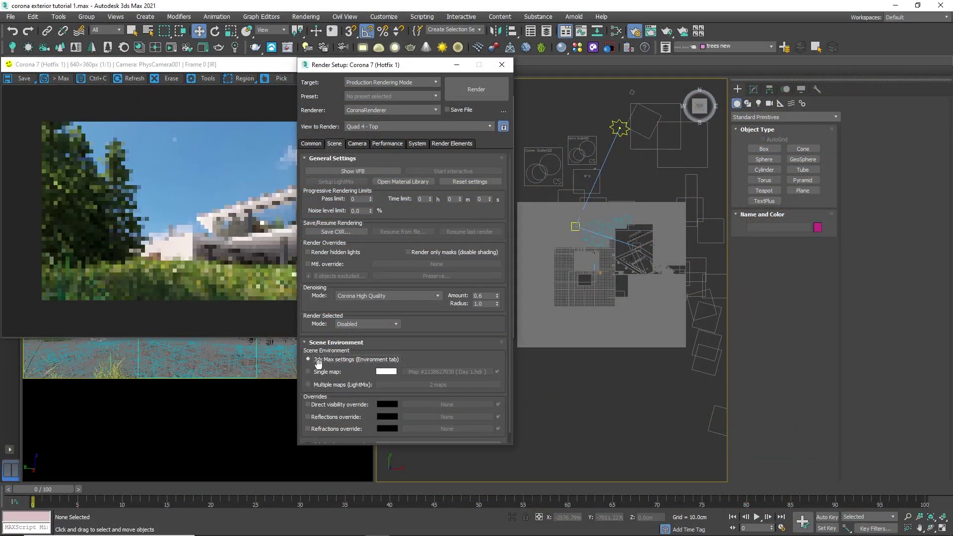
left_click(281, 324)
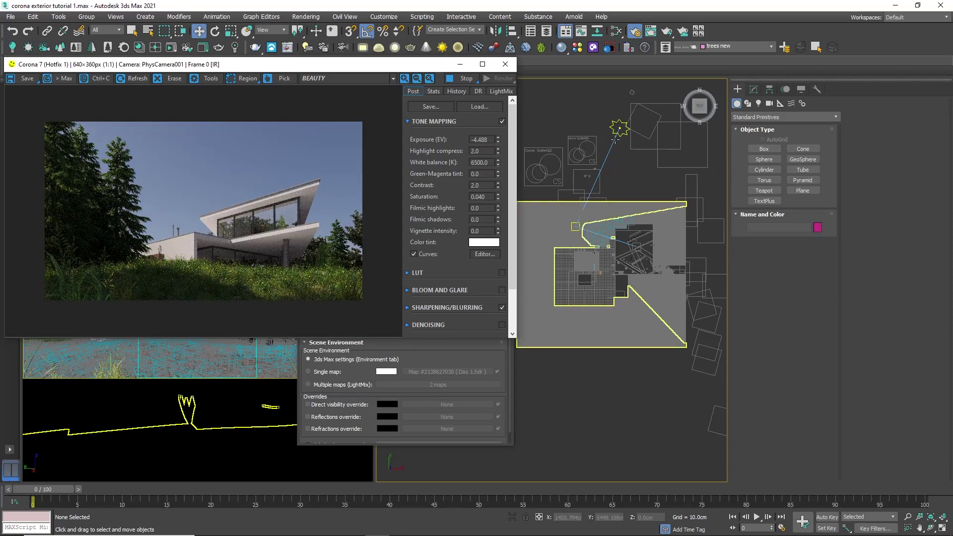
left_click(624, 125)
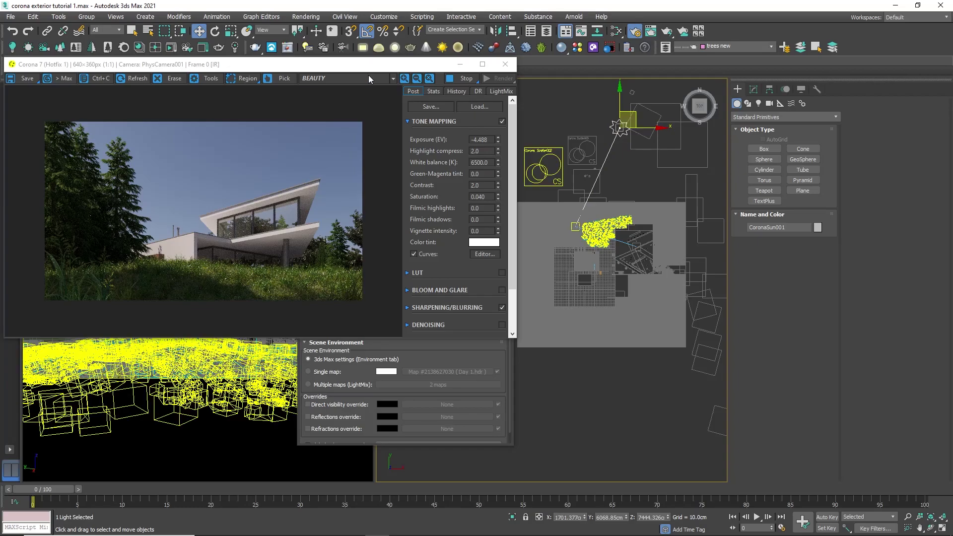
left_click_drag(373, 67, 837, 300)
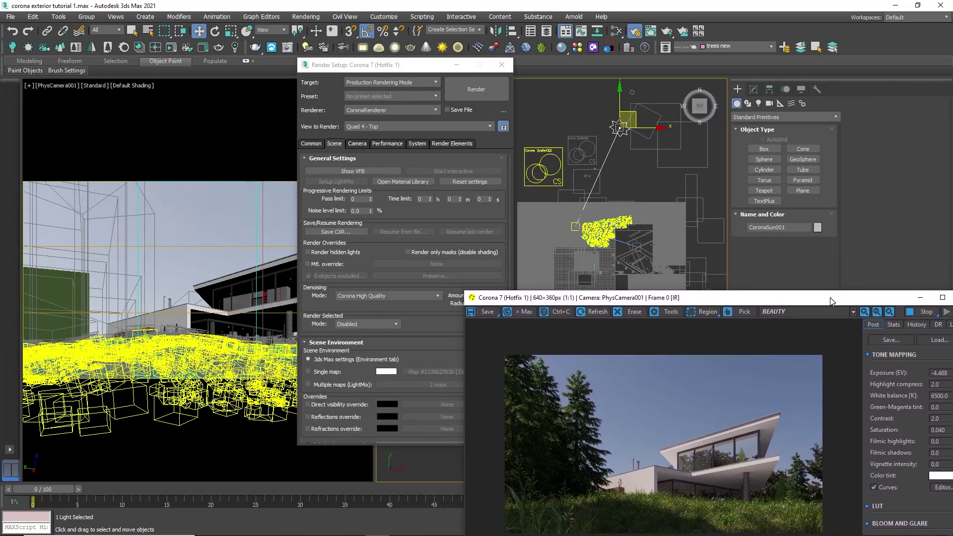
left_click(501, 65)
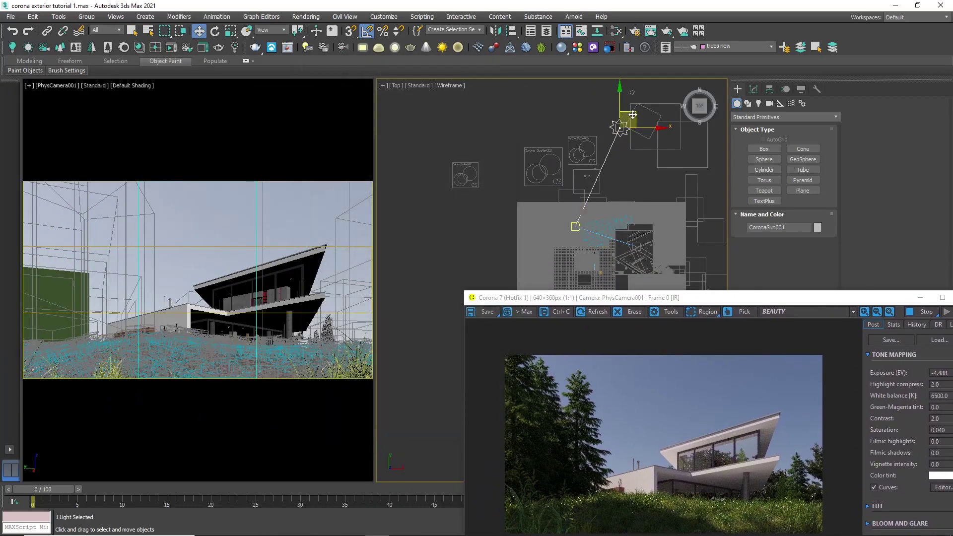
Step: Drag CoronaSun001 toward the plan's lower corner and lower it toward the horizon for dusk
left_click_drag(638, 128, 700, 268)
middle_click_drag(700, 268, 628, 151)
left_click_drag(631, 201, 640, 275)
middle_click_drag(648, 240, 639, 159)
left_click_drag(643, 193, 660, 186)
middle_click_drag(614, 223, 645, 149, "alt")
left_click_drag(642, 132, 648, 212)
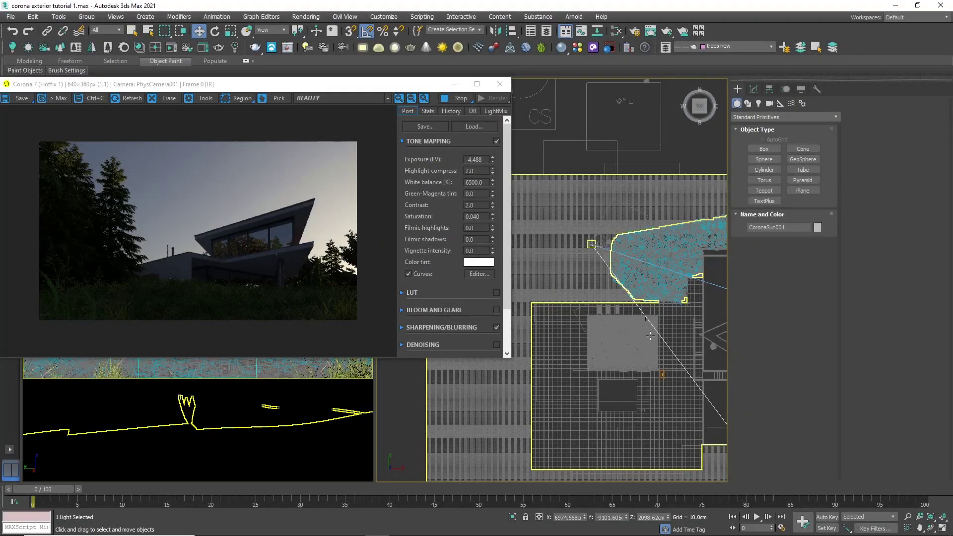
Step: Reposition CoronaSun001 again, shifting it up and right in the top view
middle_click_drag(566, 297, 550, 197)
scroll(550, 198, "down", 5)
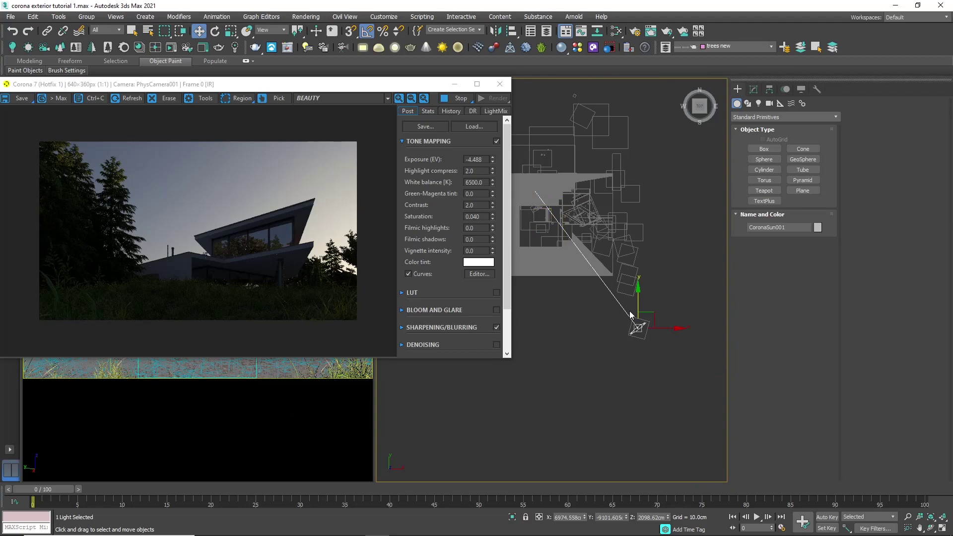
scroll(650, 338, "up", 2)
left_click_drag(663, 327, 668, 321)
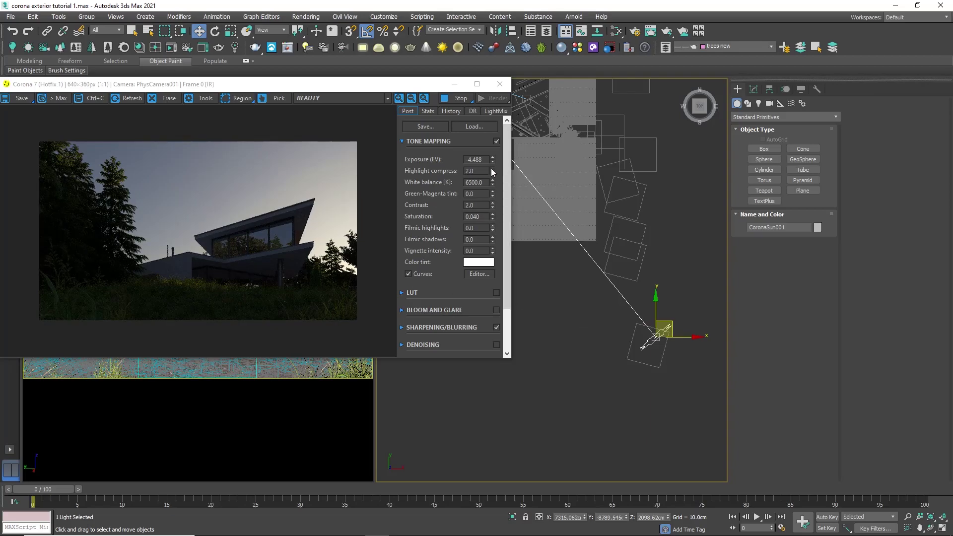
Step: Raise the render exposure to -2.211 and set Highlight compress to 5.0
left_click_drag(493, 159, 500, 65)
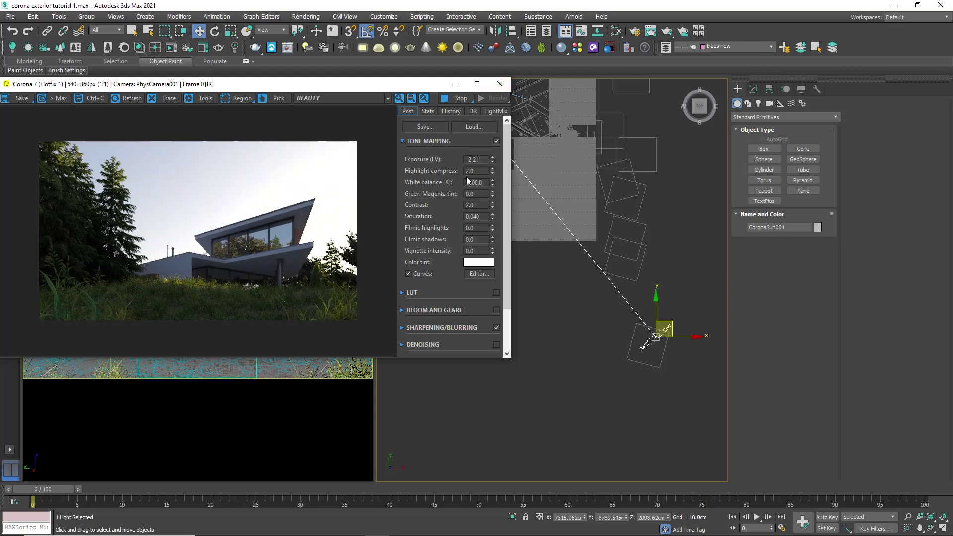
left_click_drag(474, 171, 462, 172)
type("5")
key("Return")
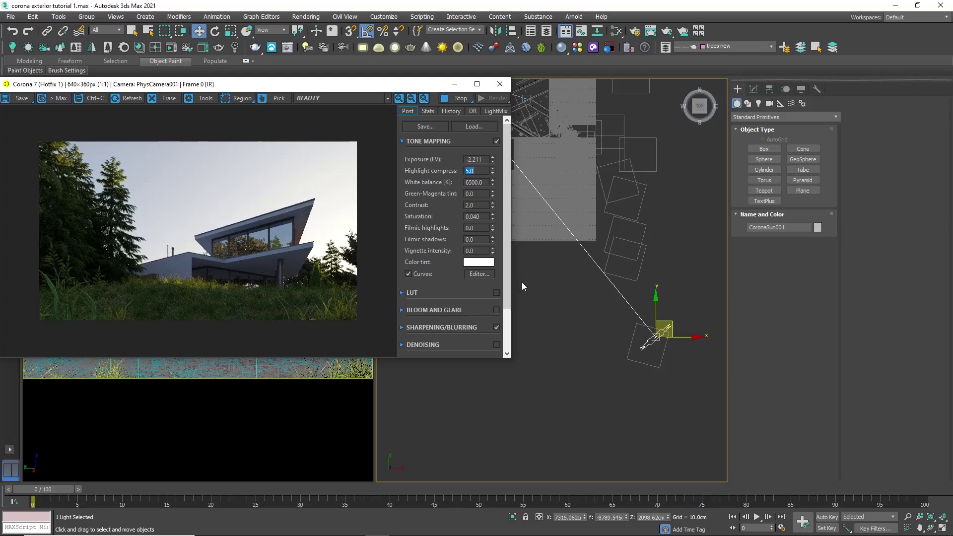
key("m")
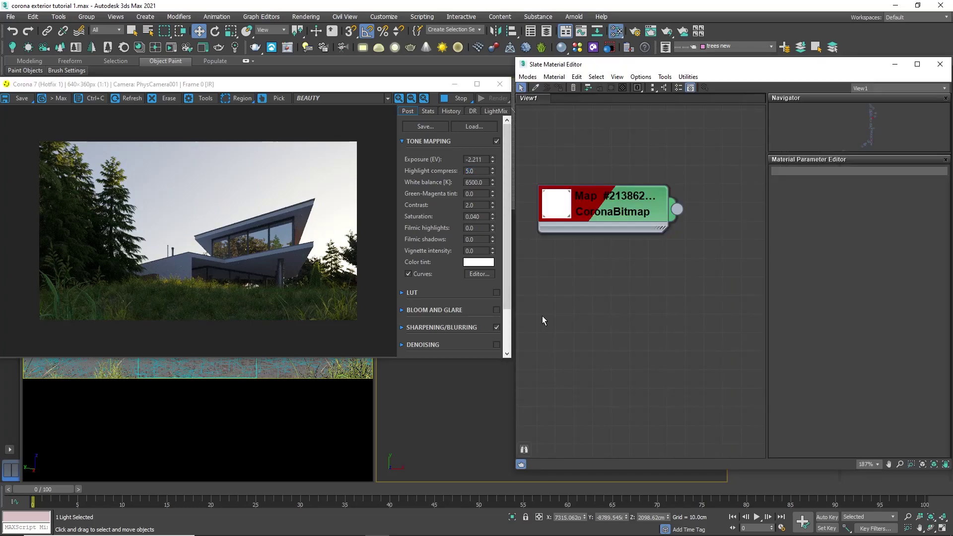
Step: Rename the original sky CoronaBitmap to 'Day'
double_click(592, 200)
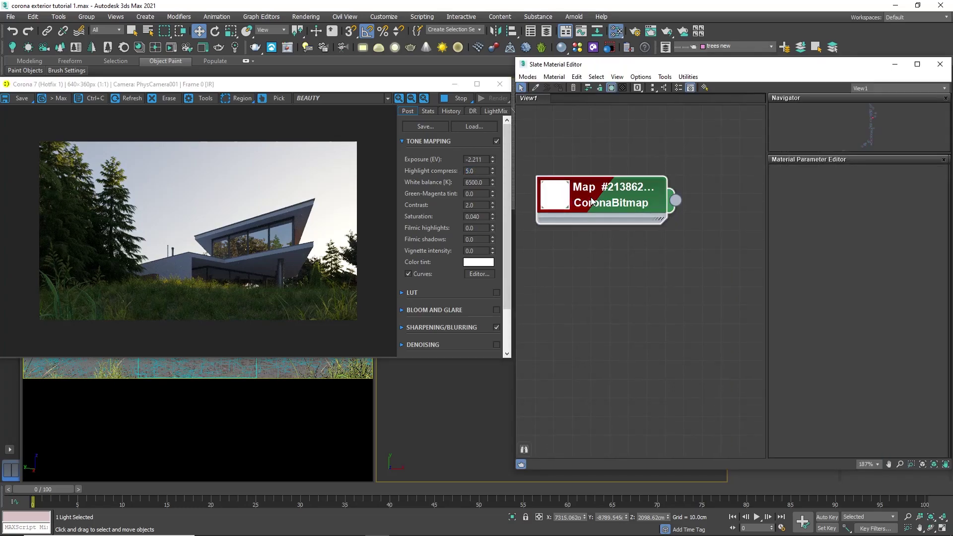
left_click_drag(832, 171, 766, 172)
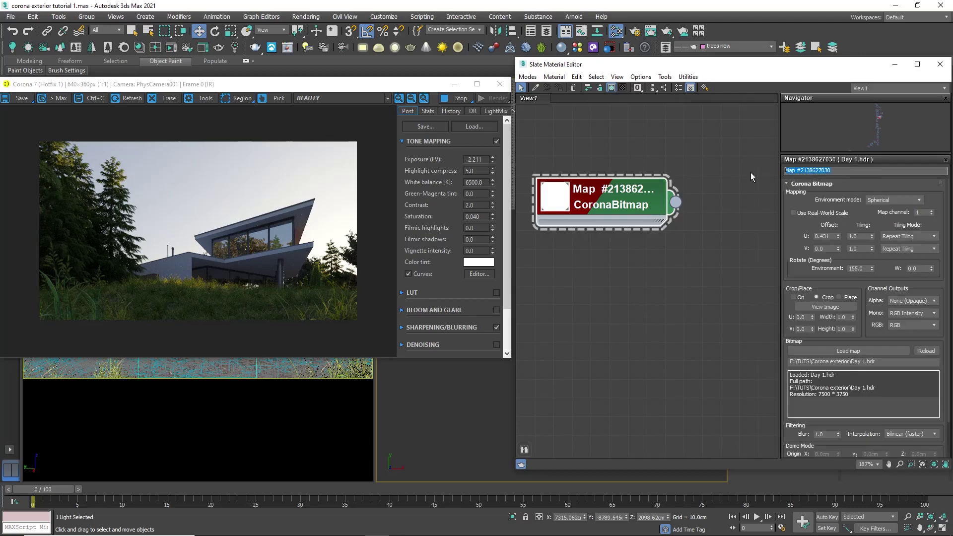
type("Day")
Step: Duplicate the sky bitmap node and load sunset sky.hdr into the copy
left_click_drag(631, 191, 631, 264, "shift")
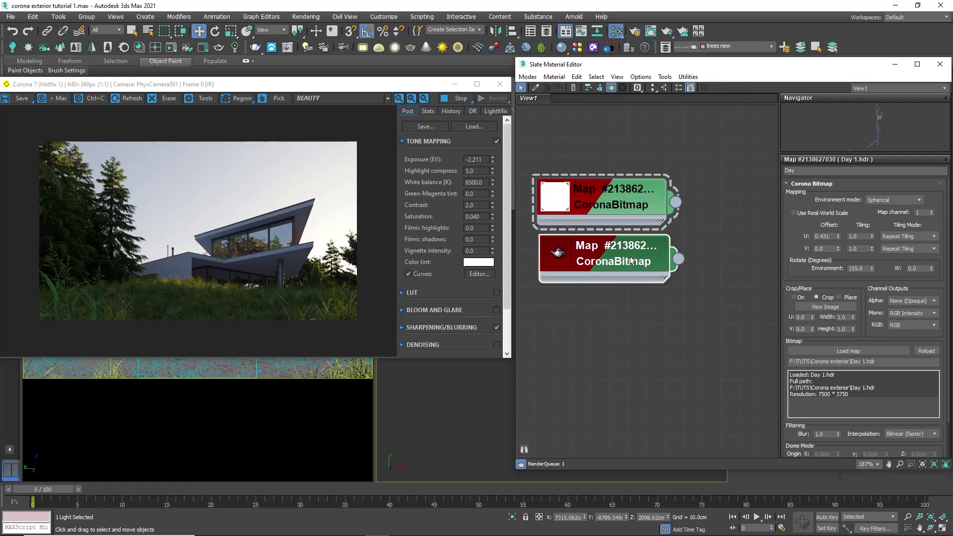
left_click(630, 265)
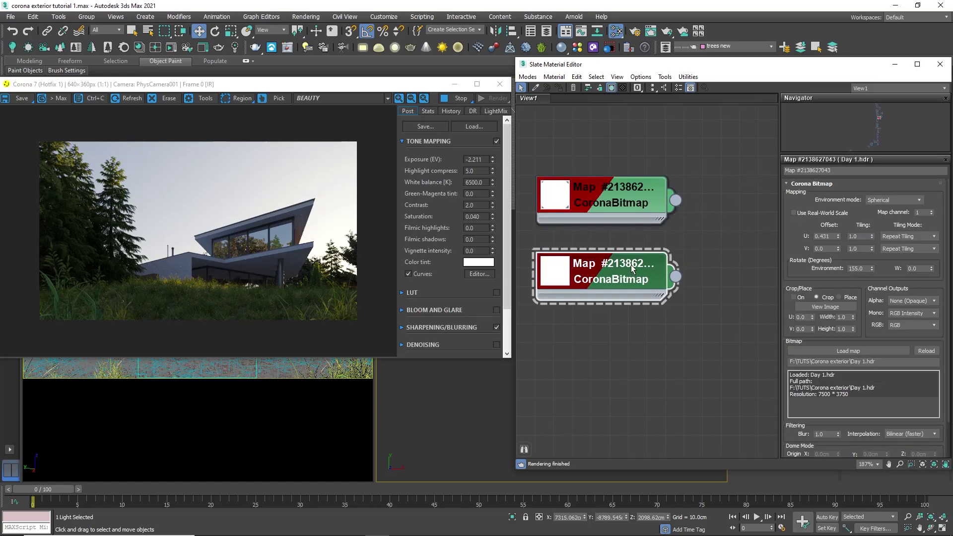
left_click(824, 350)
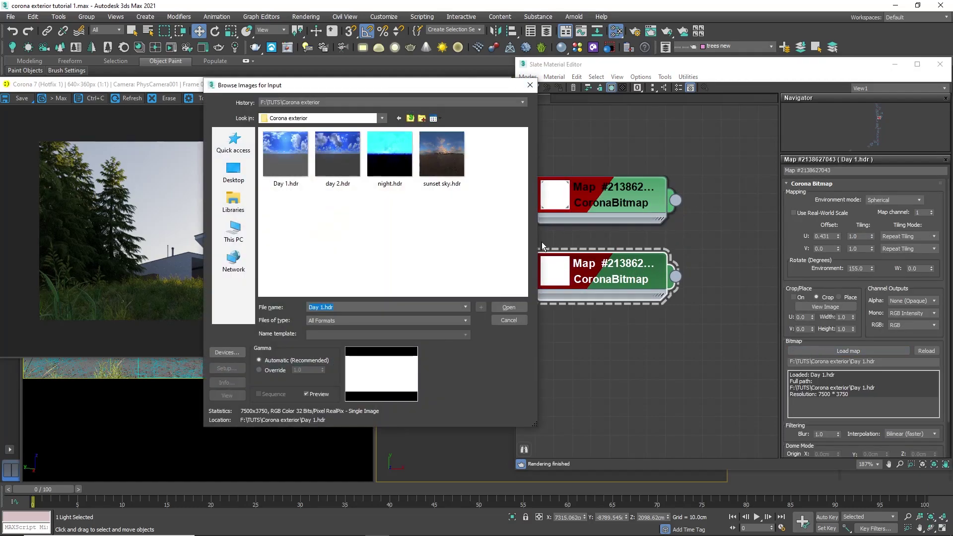
left_click(441, 151)
left_click(508, 307)
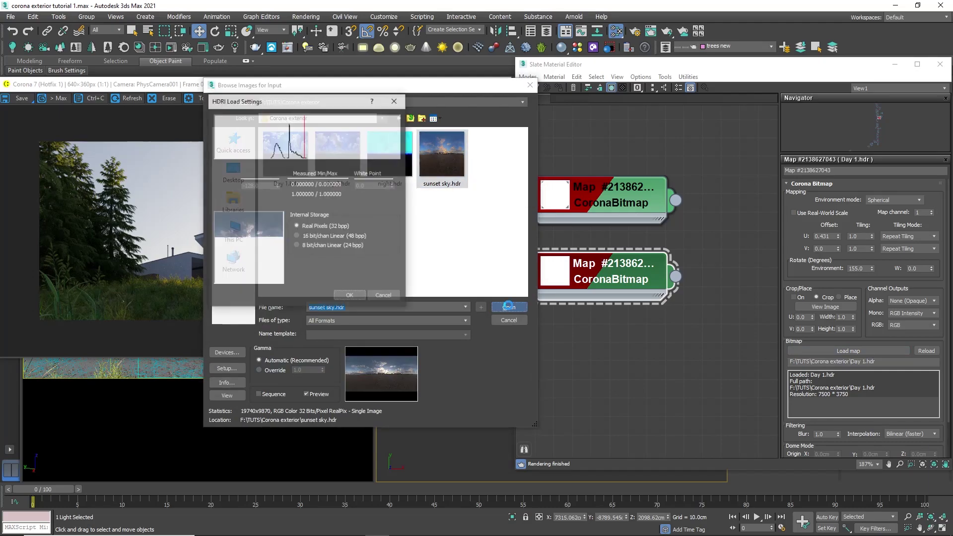
left_click(358, 297)
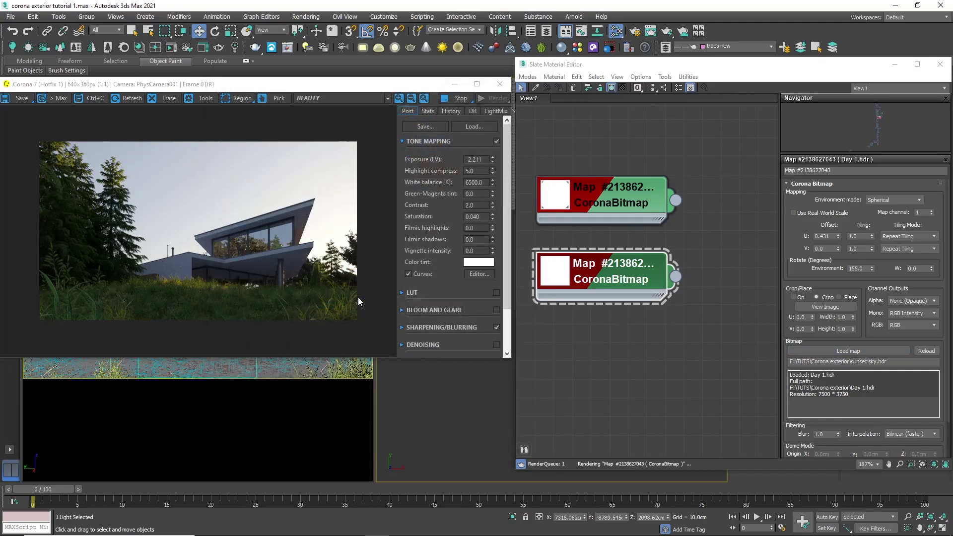
left_click(634, 31)
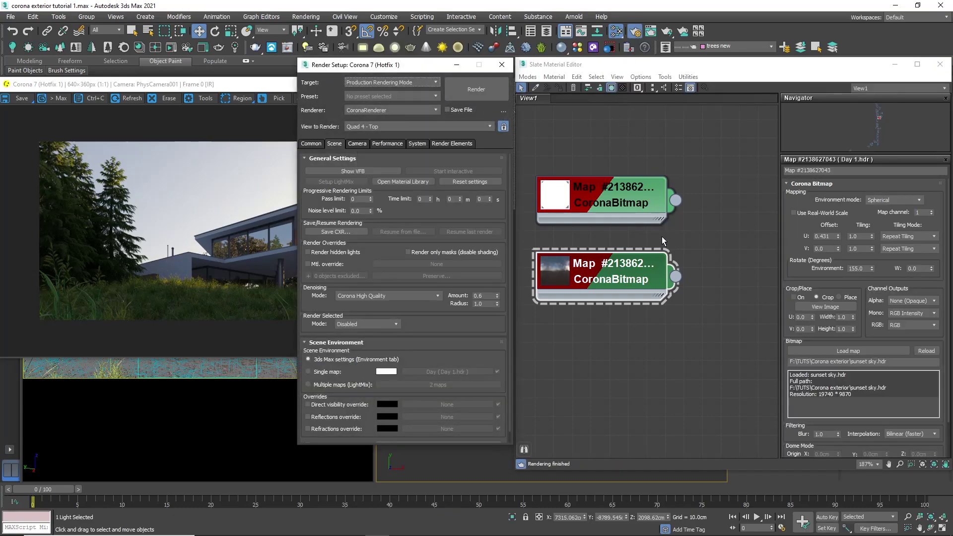
Step: Set the scene environment to a single map using the sunset sky bitmap as an instance
left_click(308, 371)
left_click_drag(675, 277, 447, 371)
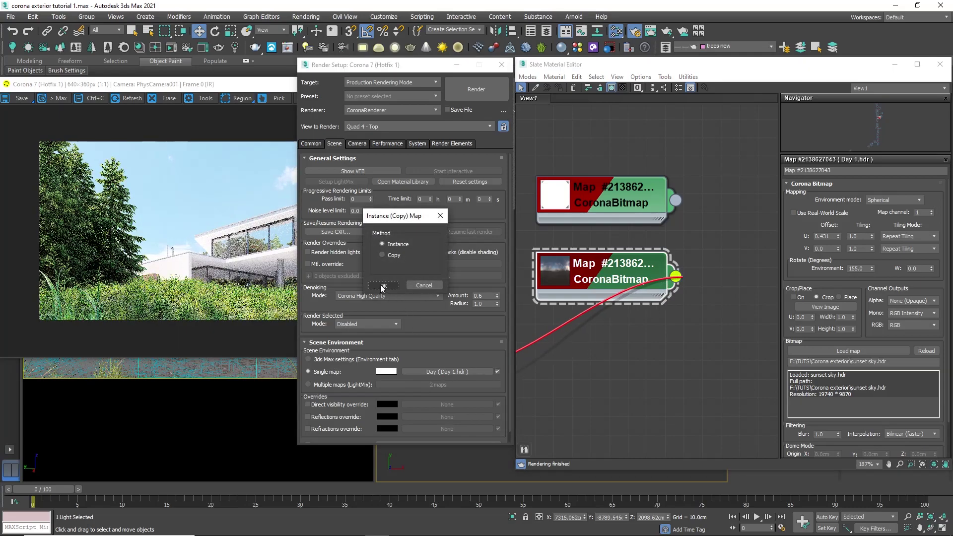
left_click(387, 290)
left_click(283, 288)
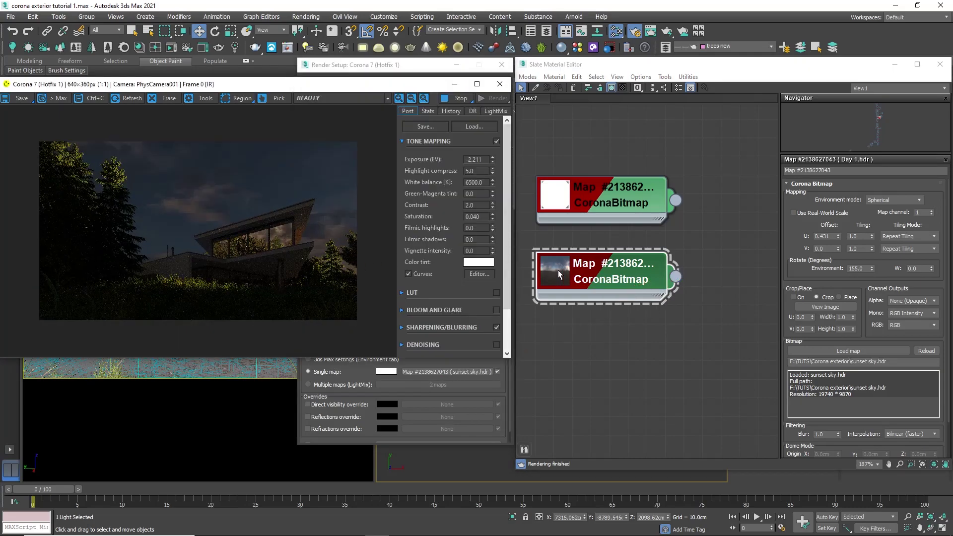
left_click(502, 65)
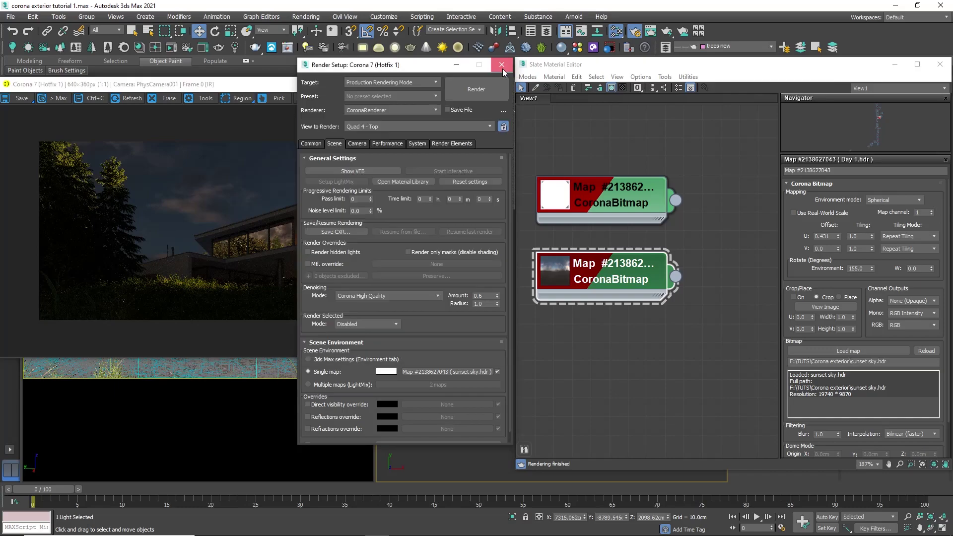
Step: Add a CoronaColorCorrect node fed by the sunset sky and link it to the environment slot
right_click(711, 272)
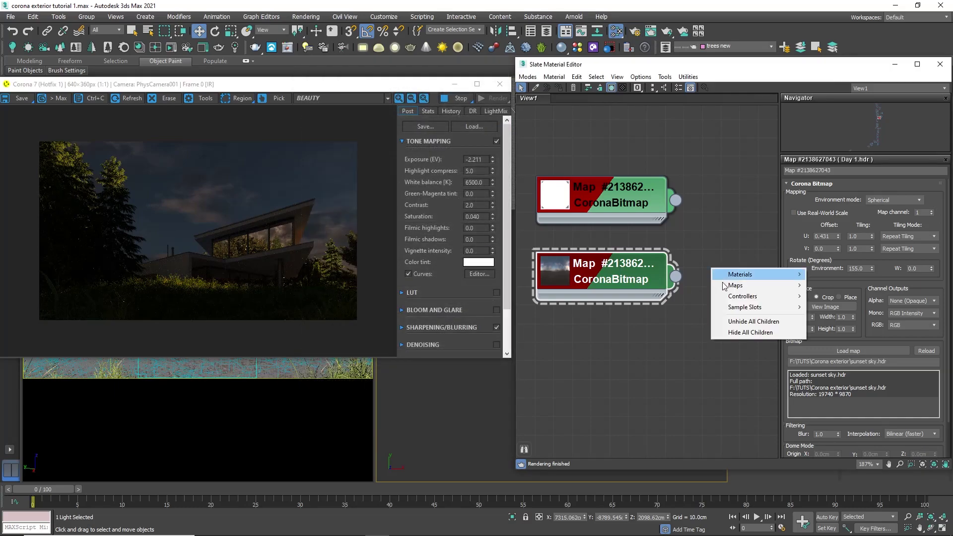
mouse_move(744, 285)
mouse_move(834, 307)
left_click(786, 327)
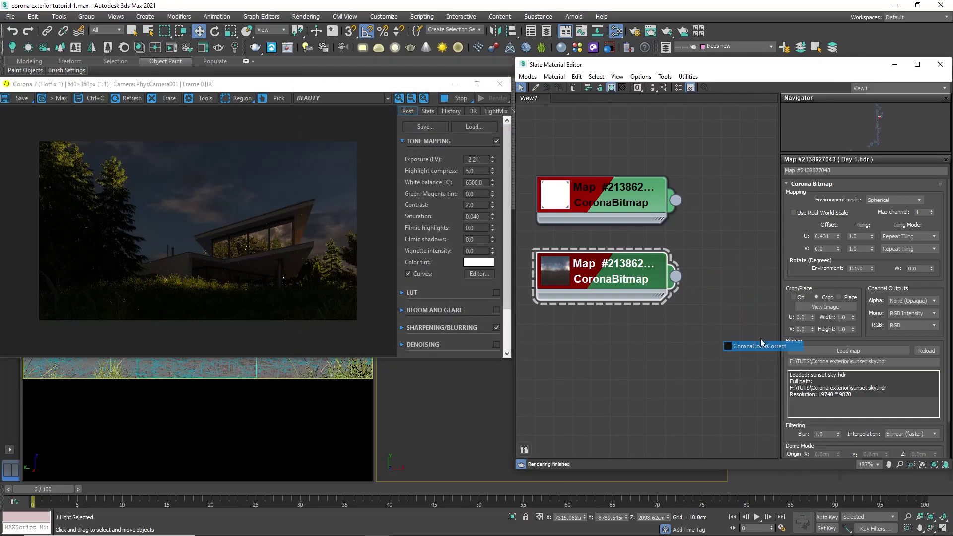
left_click_drag(614, 286, 661, 307)
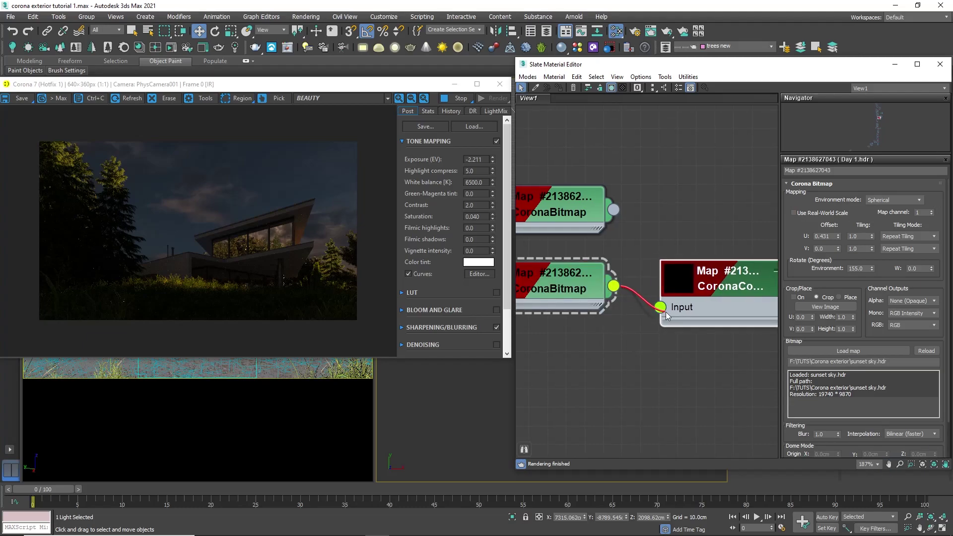
left_click(635, 31)
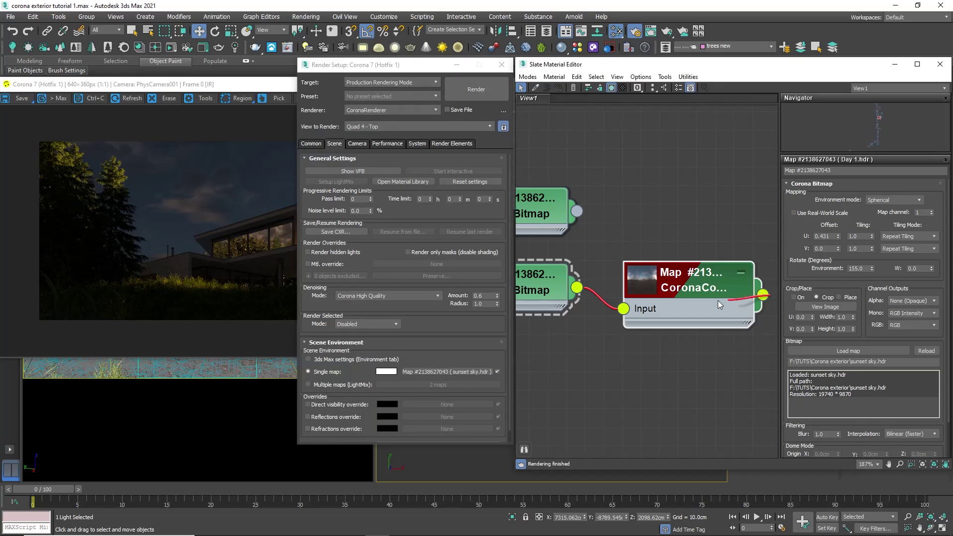
left_click_drag(762, 295, 462, 370)
left_click(383, 288)
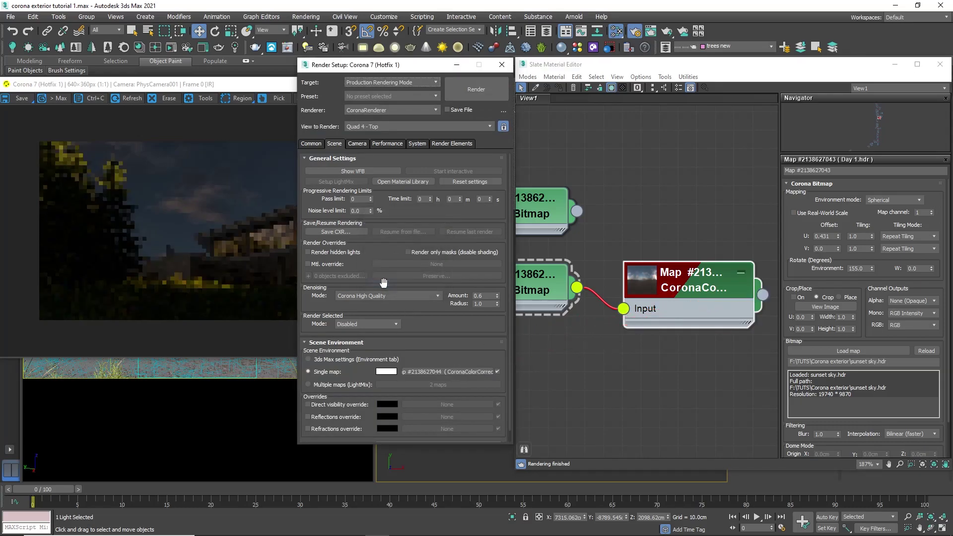
Step: Set the colour correct's Linear (HDR) Exposure to 4.0 and raise render exposure to -1.654
left_click(293, 110)
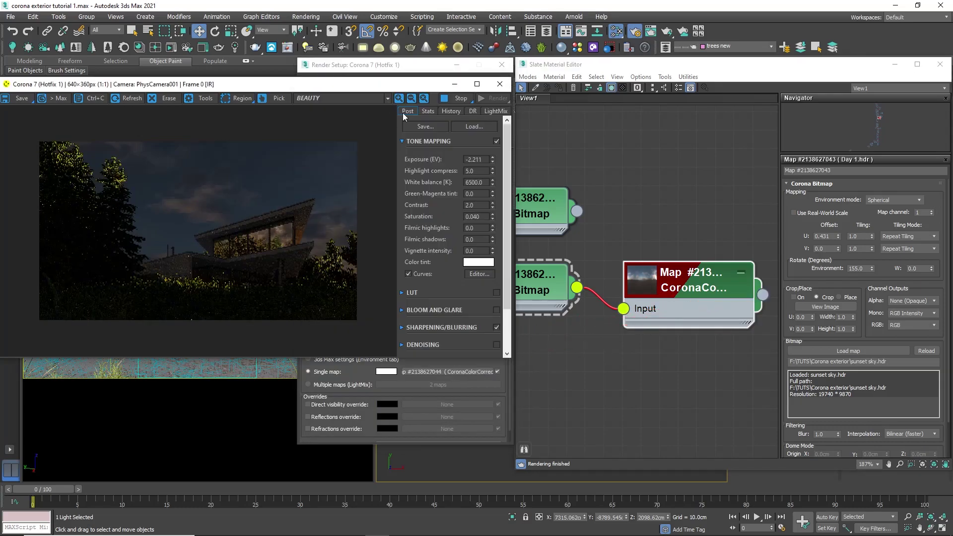
double_click(677, 290)
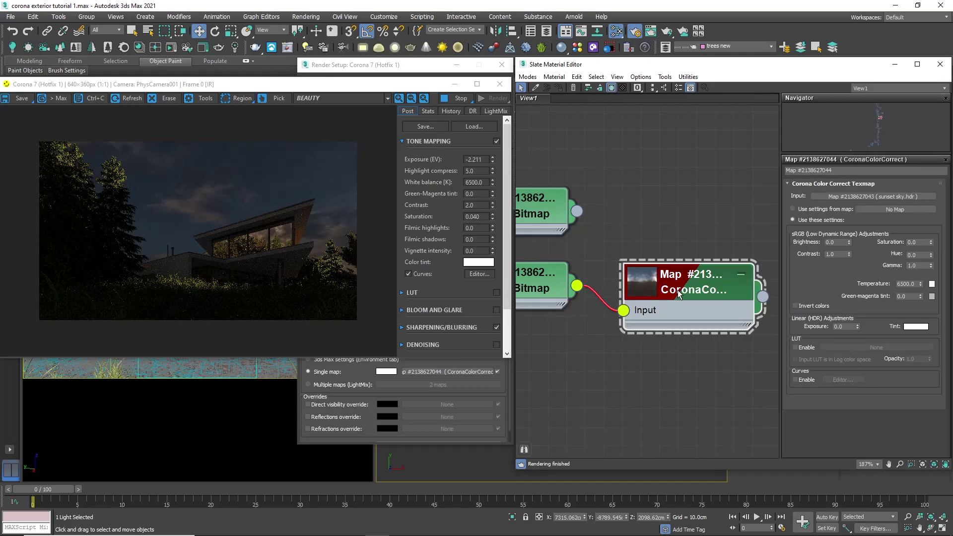
double_click(842, 326)
type("3")
key("Return")
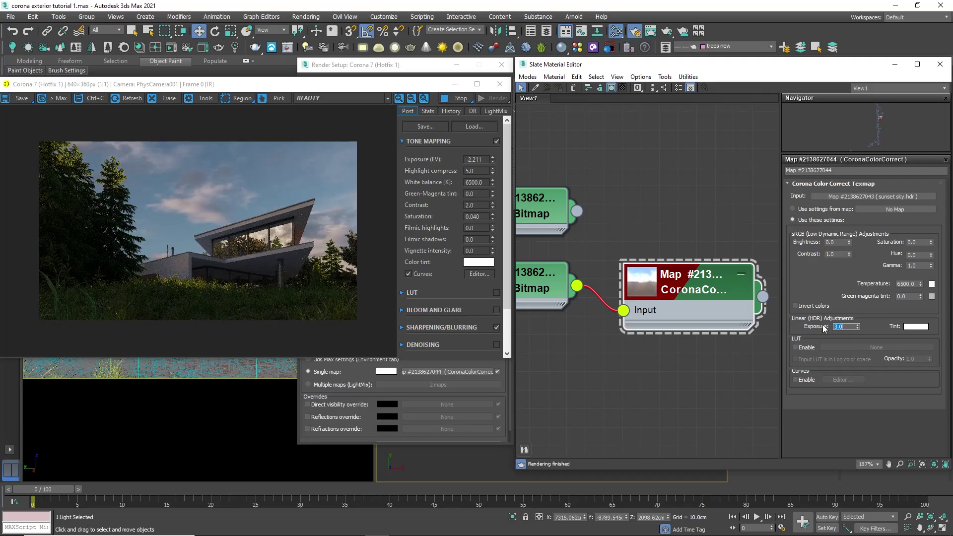
type("4")
key("Return")
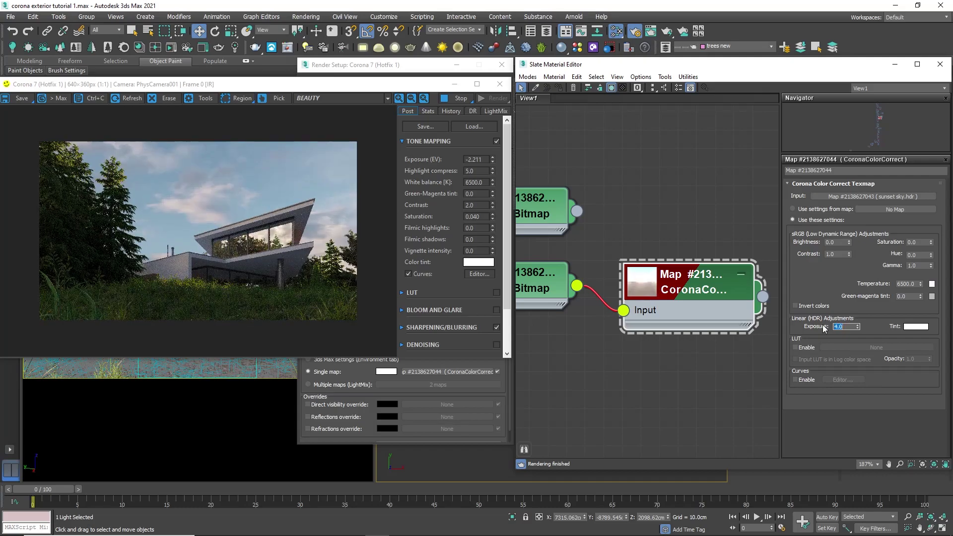
left_click_drag(494, 161, 499, 123)
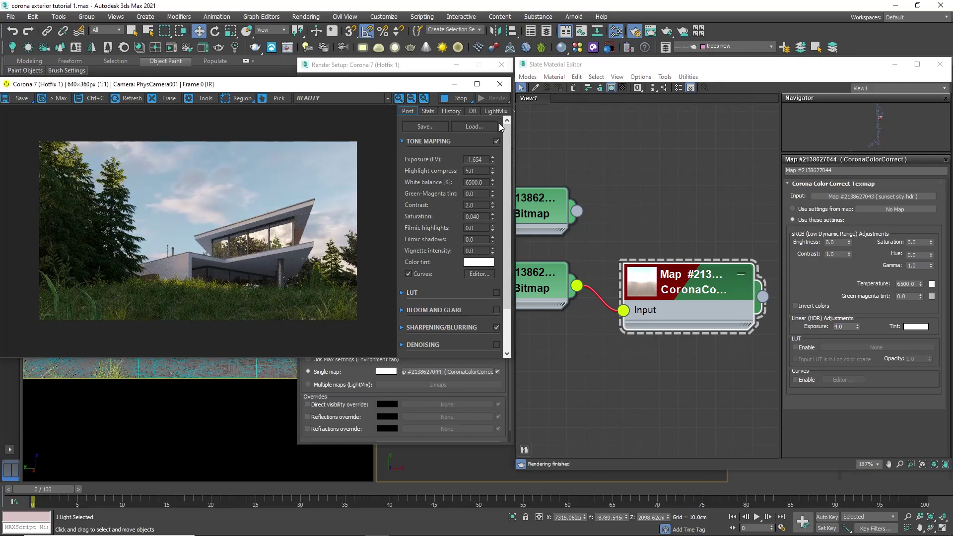
Step: Tick Global volume material in Render Setup's Scene settings
left_click(365, 416)
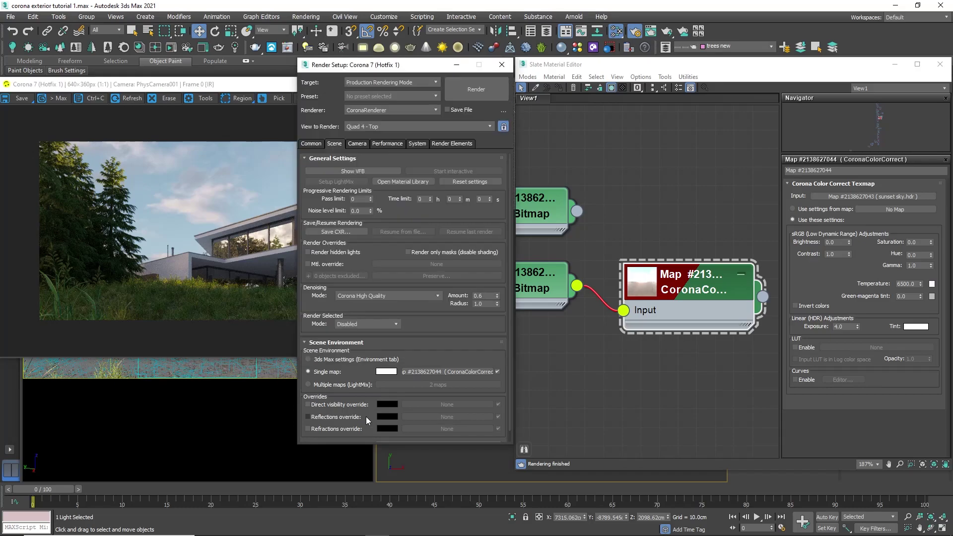
scroll(371, 395, "down", 1)
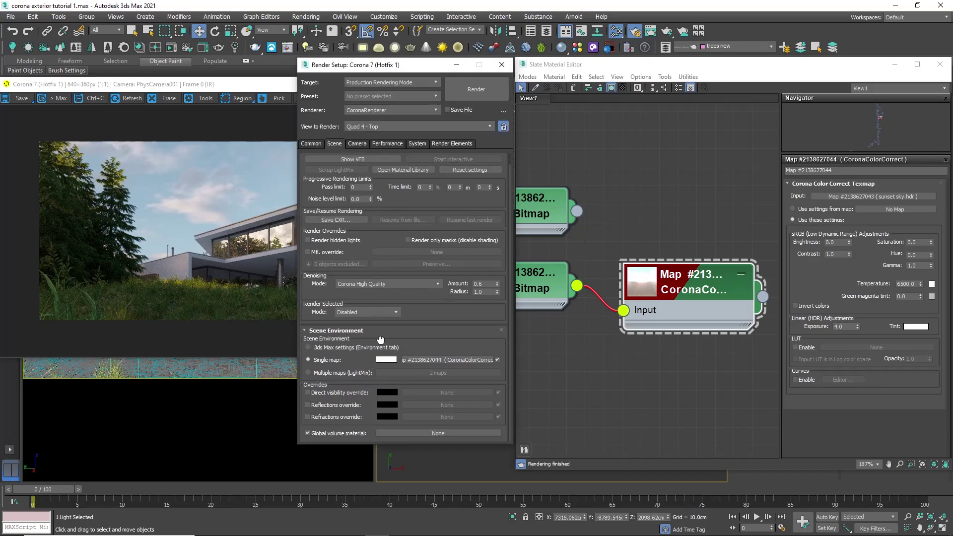
left_click(308, 434)
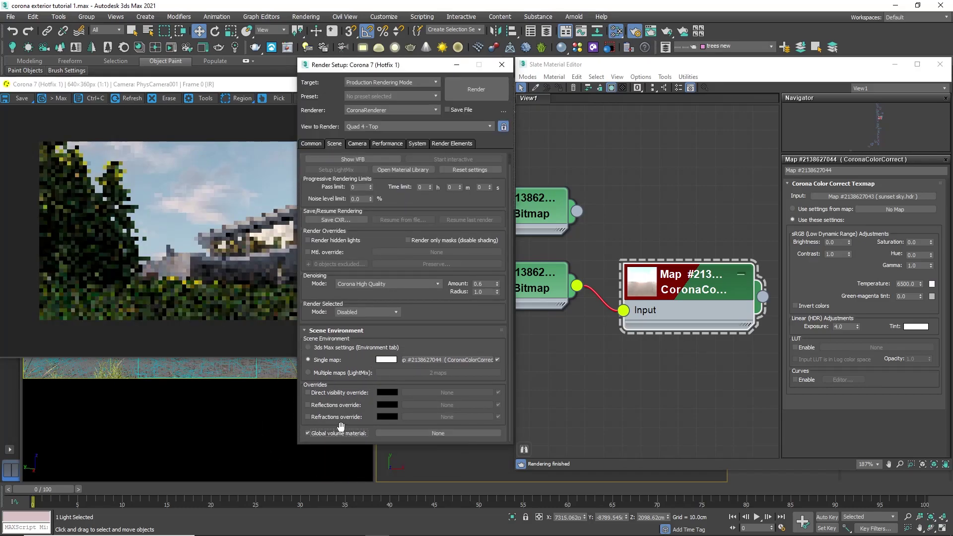
Step: Create a CoronaVolumeMtl (Material #665) and wire it into the global volume material slot
middle_click_drag(638, 380, 662, 269)
right_click(643, 270)
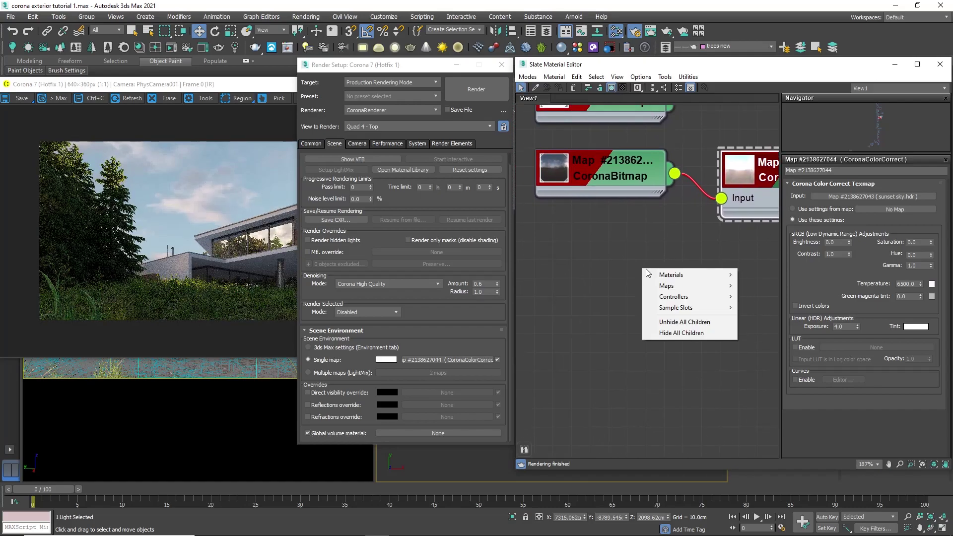
mouse_move(666, 287)
mouse_move(764, 298)
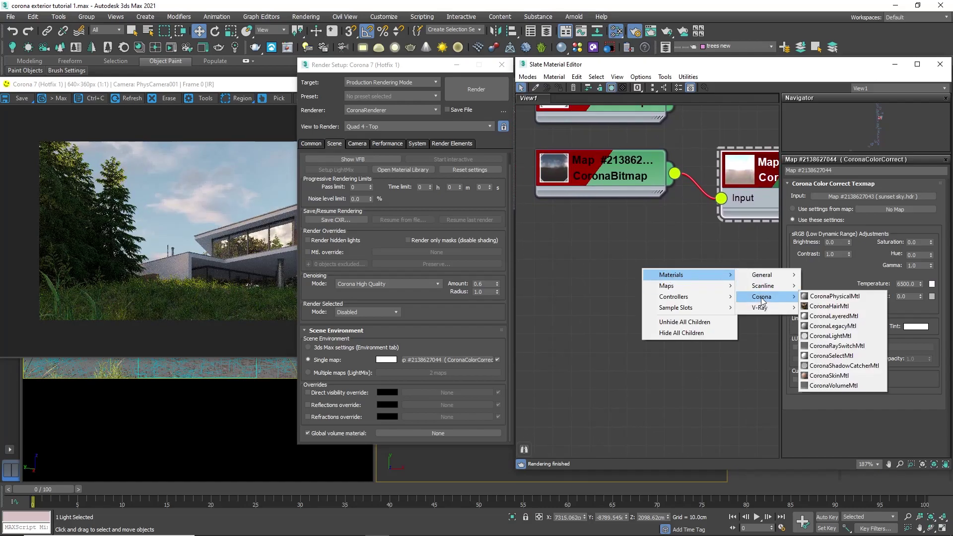
left_click(837, 383)
left_click_drag(633, 337, 596, 337)
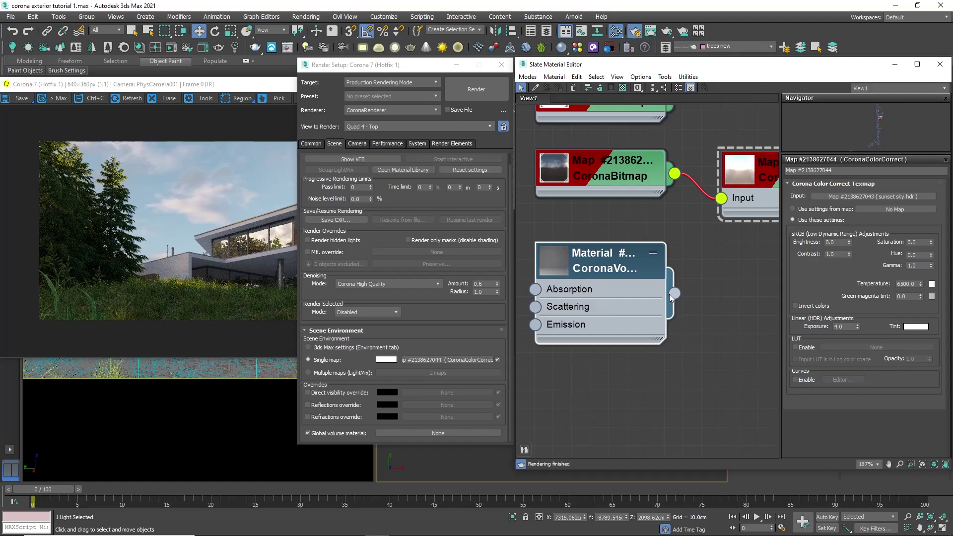
left_click_drag(675, 292, 402, 430)
left_click(387, 295)
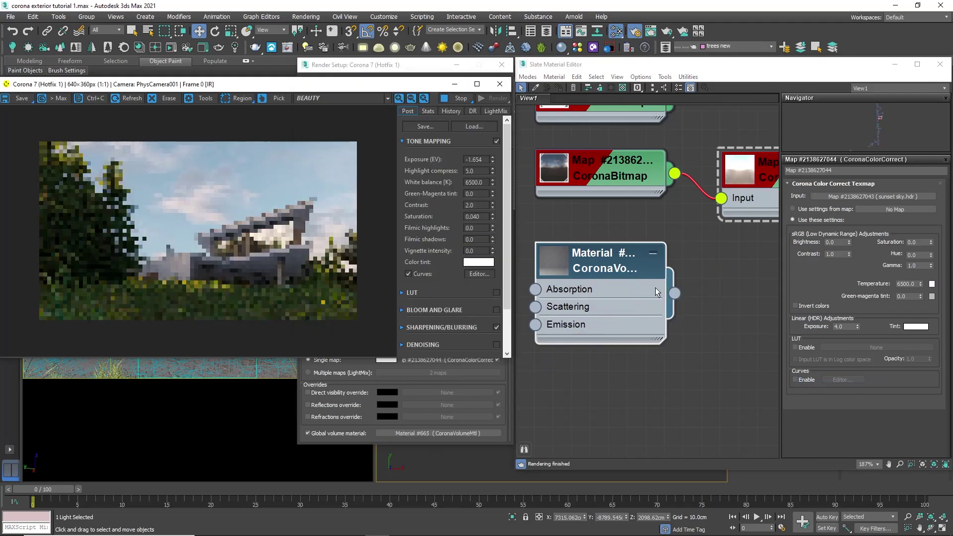
double_click(650, 268)
Step: Set the volume's absorption colour to white and absorption distance to 10000cm
left_click(832, 200)
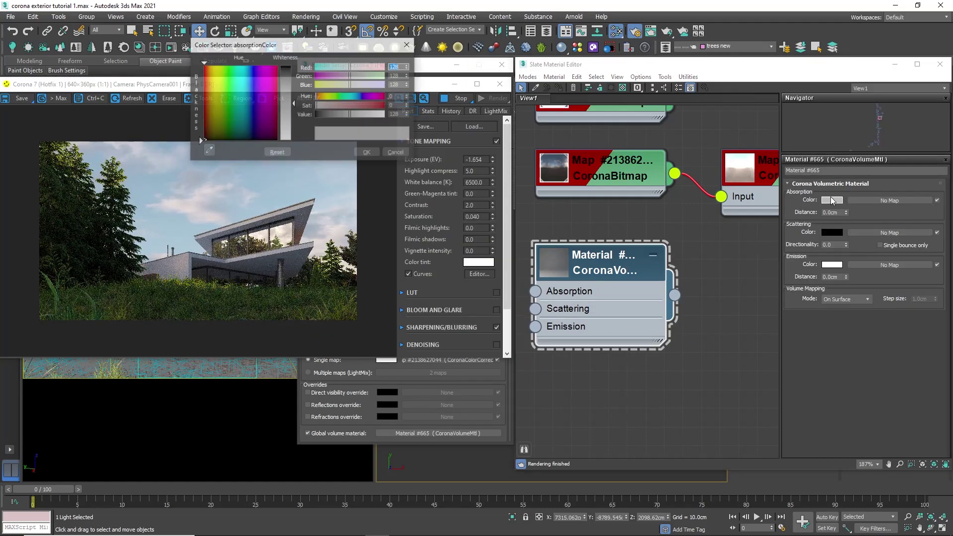
left_click_drag(350, 114, 384, 114)
left_click(367, 152)
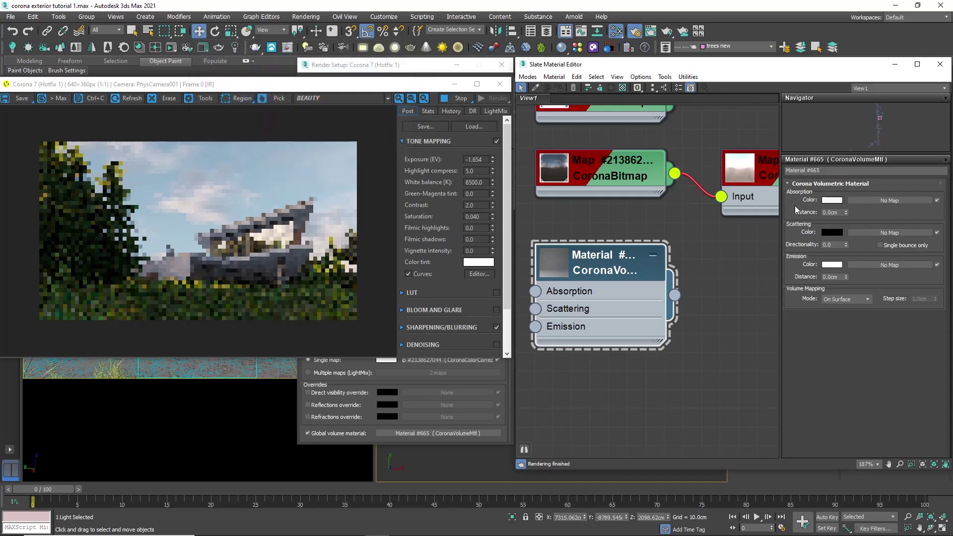
left_click(840, 213)
type("10")
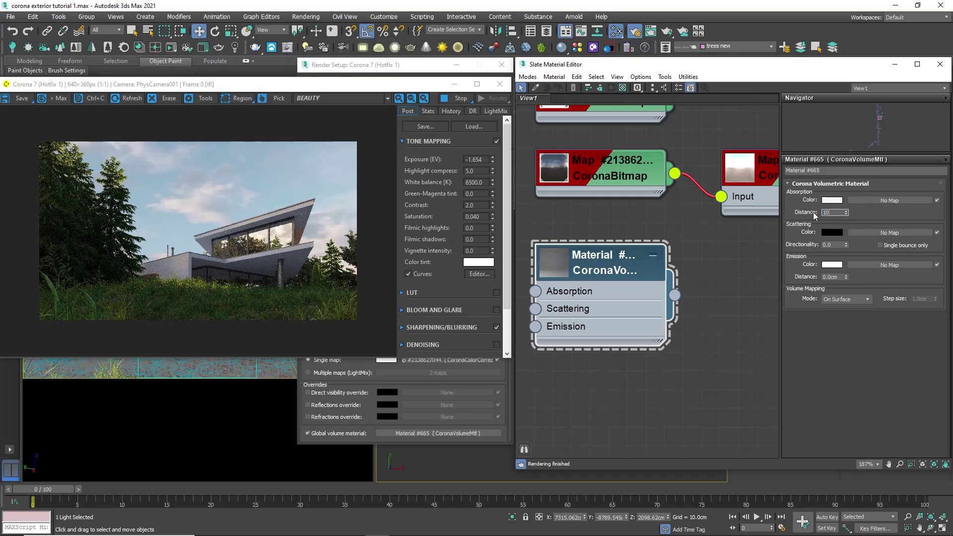
type("000")
key("Return")
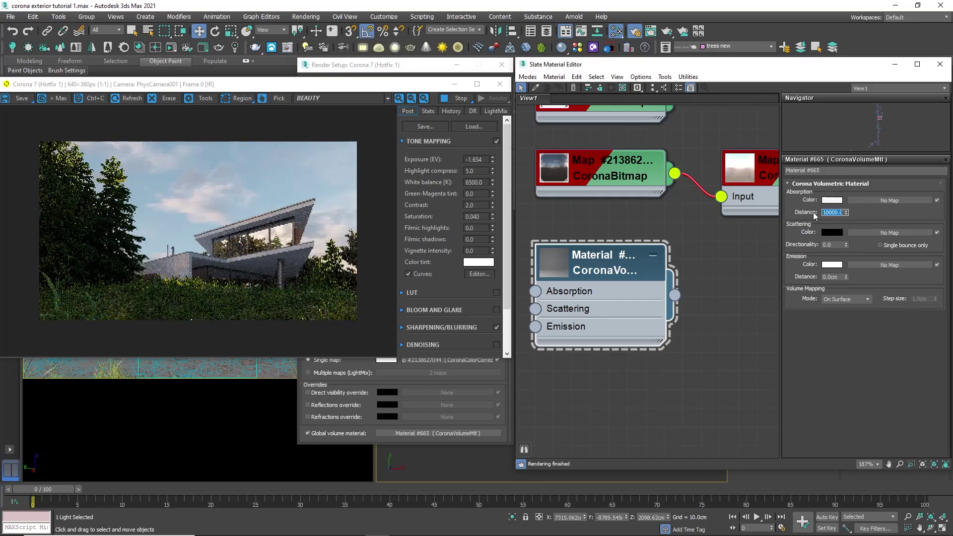
Step: Make the scattering colour light grey with a directionality of 0.8
left_click(831, 232)
left_click_drag(320, 42, 653, 67)
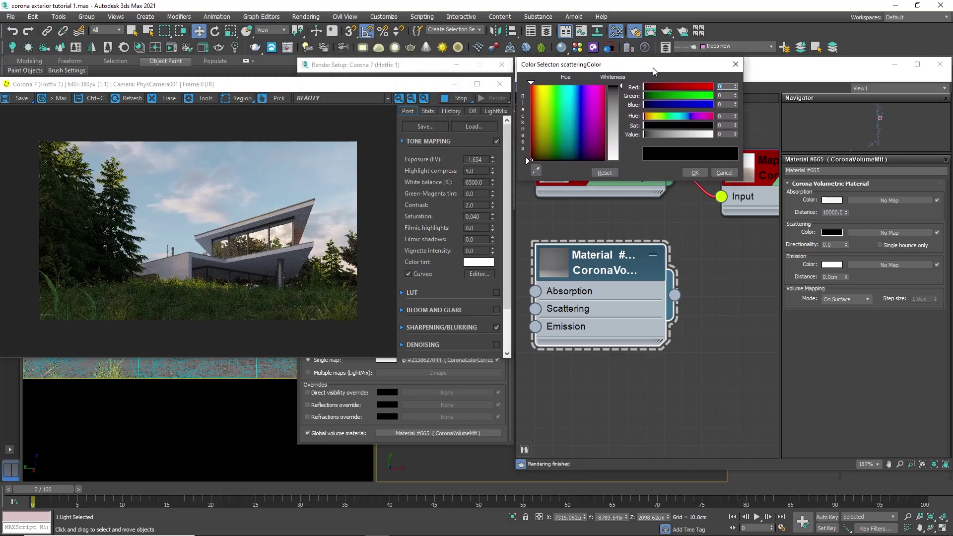
left_click_drag(528, 160, 526, 102)
left_click(695, 172)
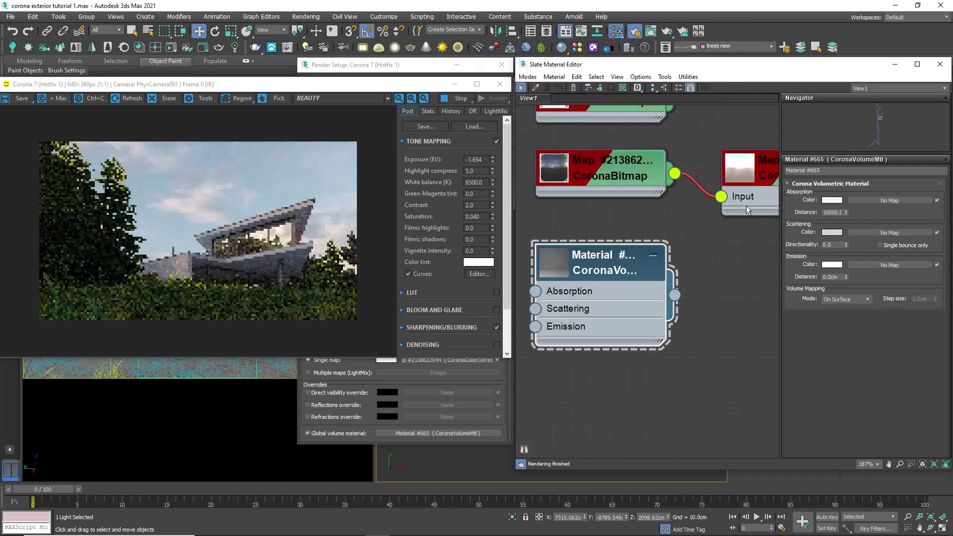
left_click(831, 245)
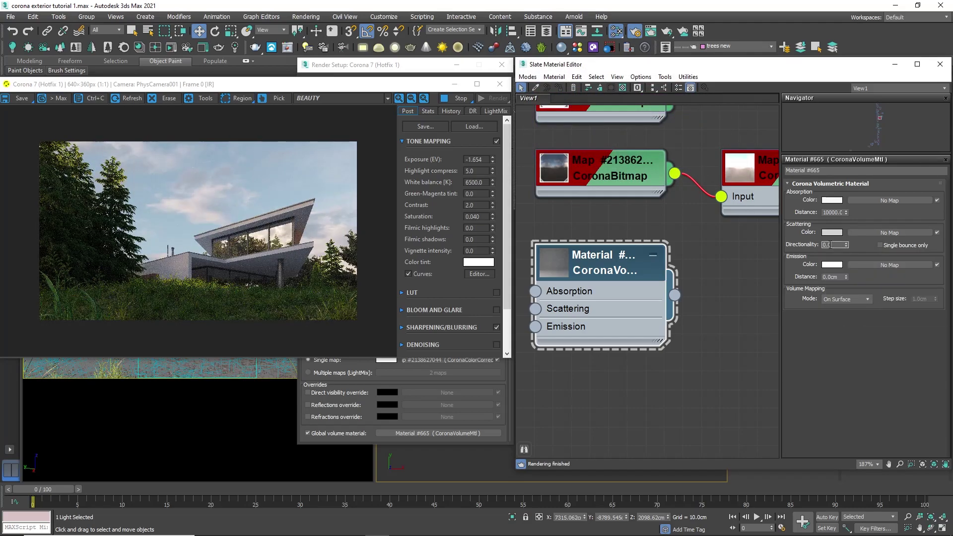
key("Return")
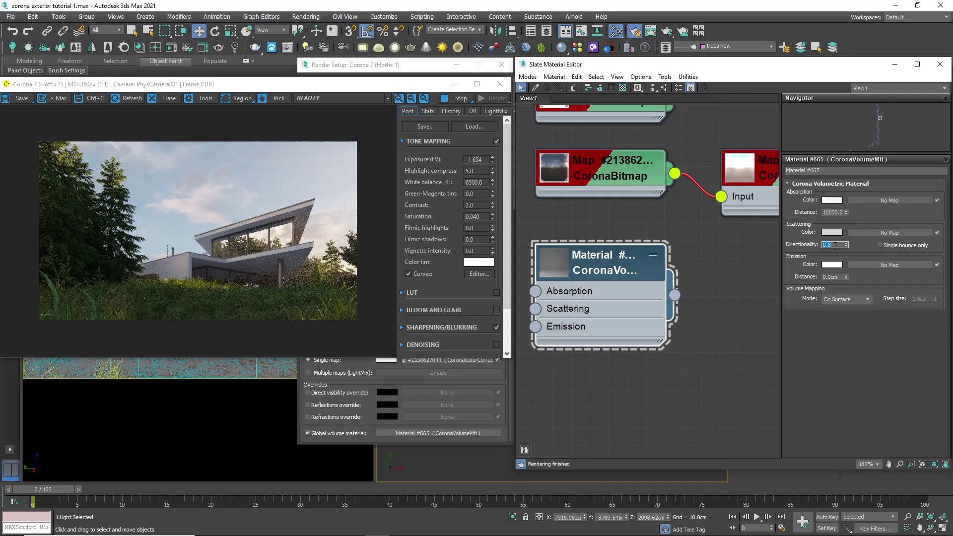
Step: Reduce absorption distance to 8000cm; set render exposure -1.143 and highlight compress 3.908
double_click(837, 212)
type("8000")
key("Return")
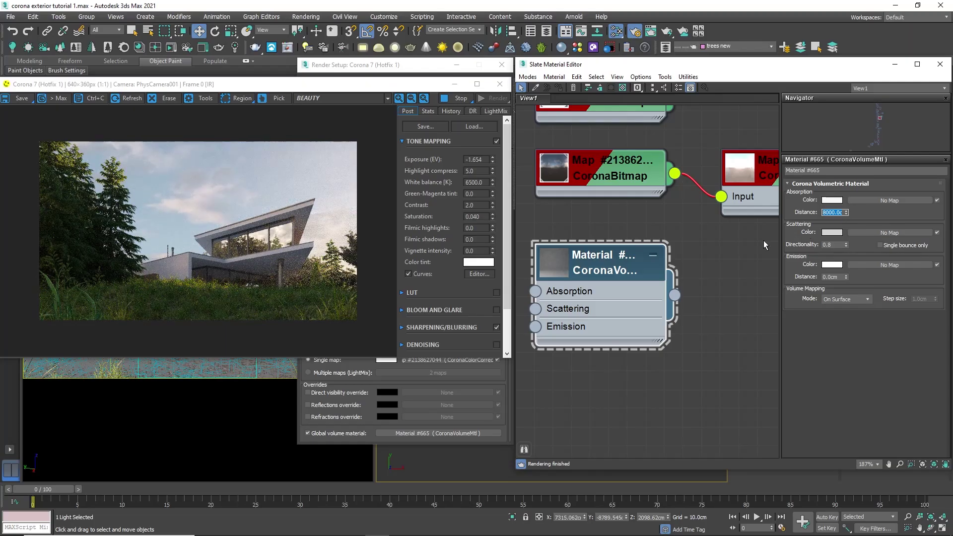
left_click_drag(493, 158, 493, 147)
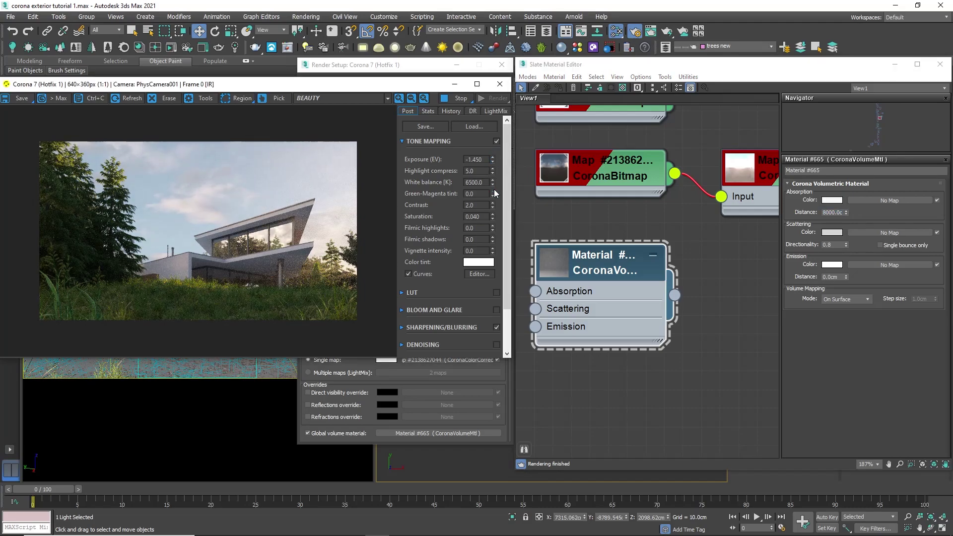
left_click_drag(493, 189, 490, 222)
left_click_drag(496, 141, 498, 128)
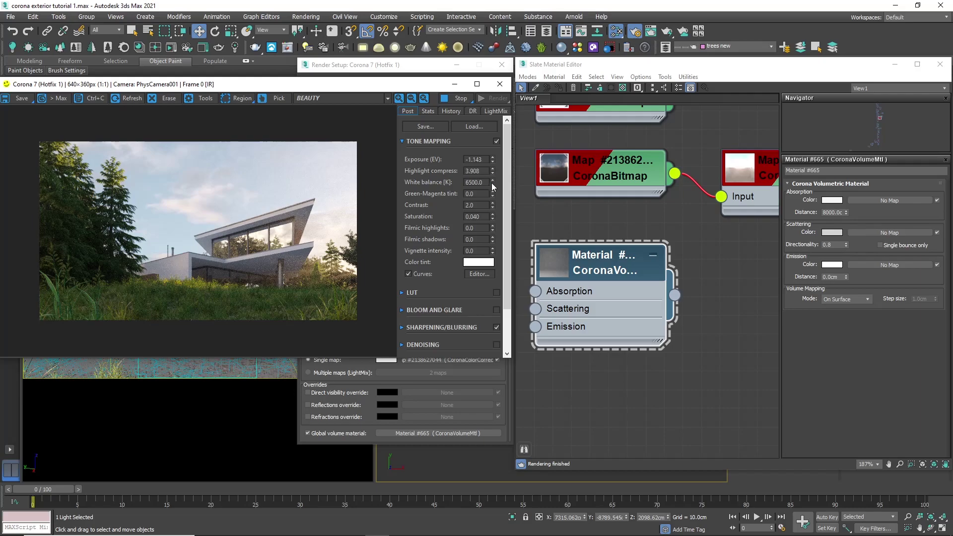
Step: Preview cooler and warmer white balance, then set it to 7000 K
left_click_drag(492, 182, 490, 274)
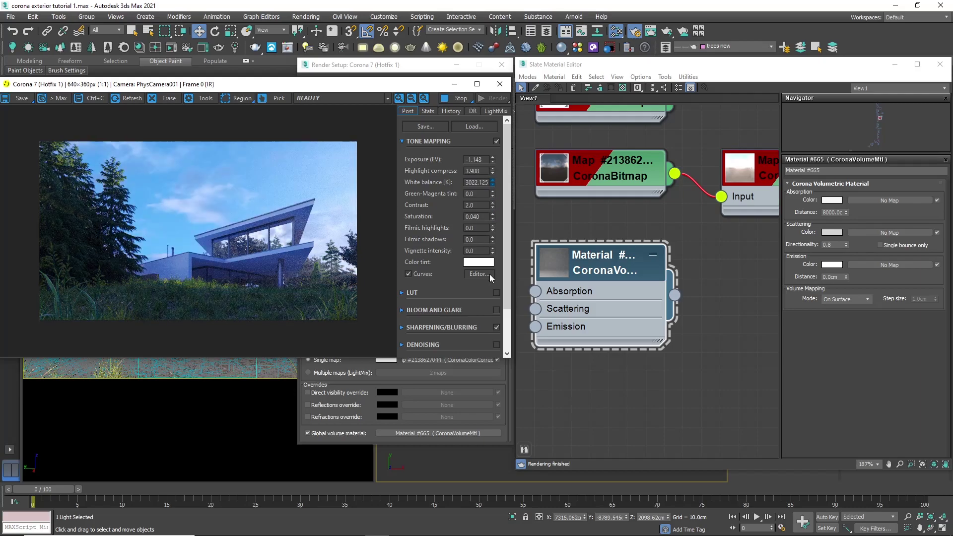
left_click_drag(489, 274, 514, 145)
double_click(477, 182)
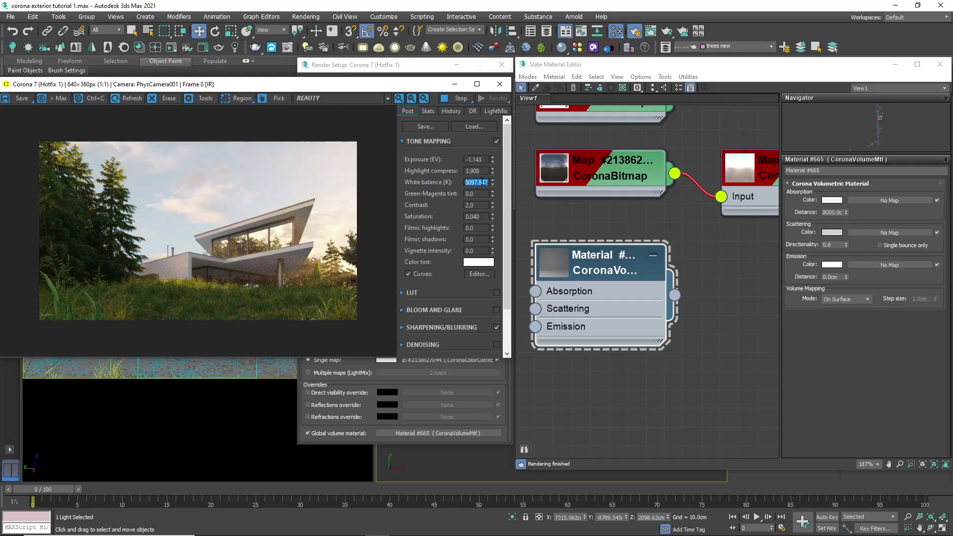
type("6500")
key("Return")
type("7000")
key("Return")
Step: Reopen the volume's scattering colour picker and confirm the colour
left_click(581, 222)
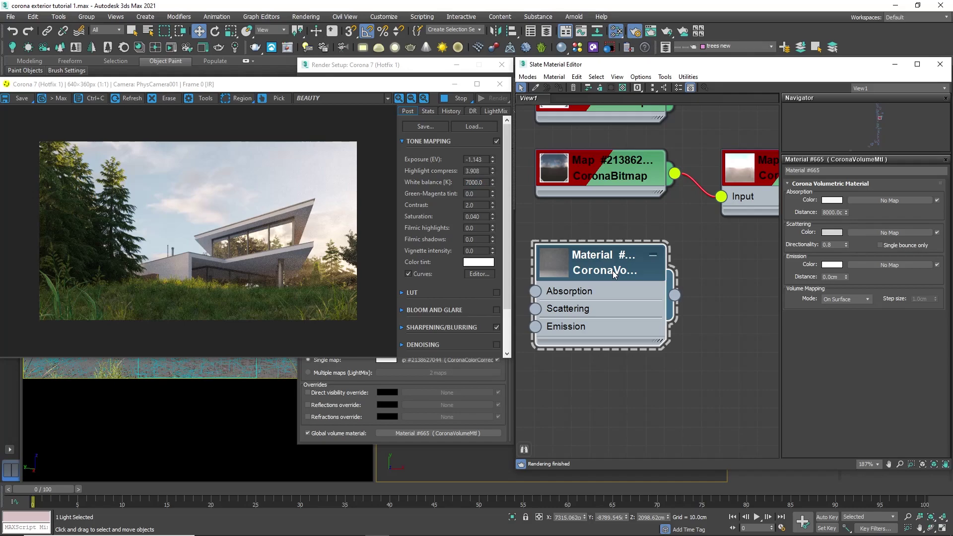
left_click(833, 232)
left_click(660, 174)
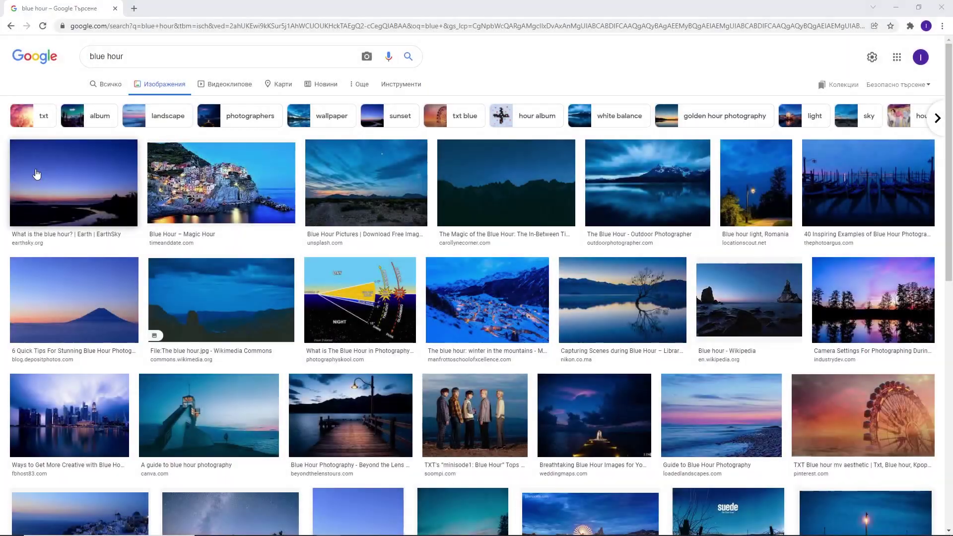
Step: Preview blue hour image results and highlight the definition of blue hour
left_click(50, 194)
left_click(253, 214)
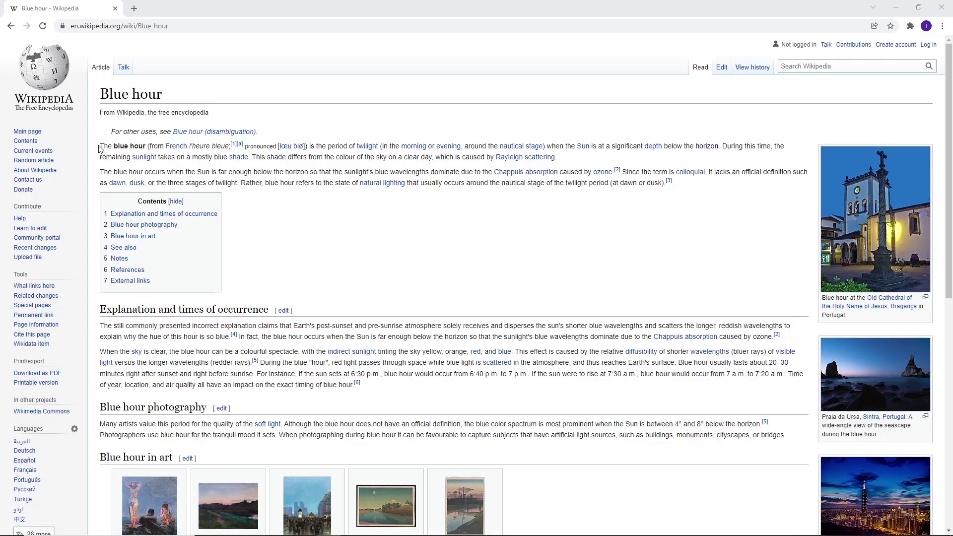
left_click_drag(101, 146, 781, 145)
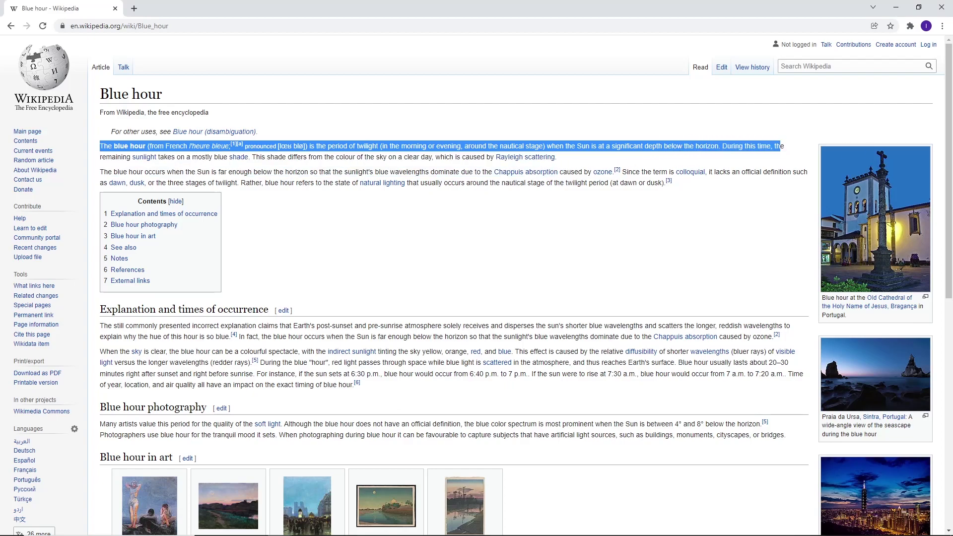
key("alt+Tab")
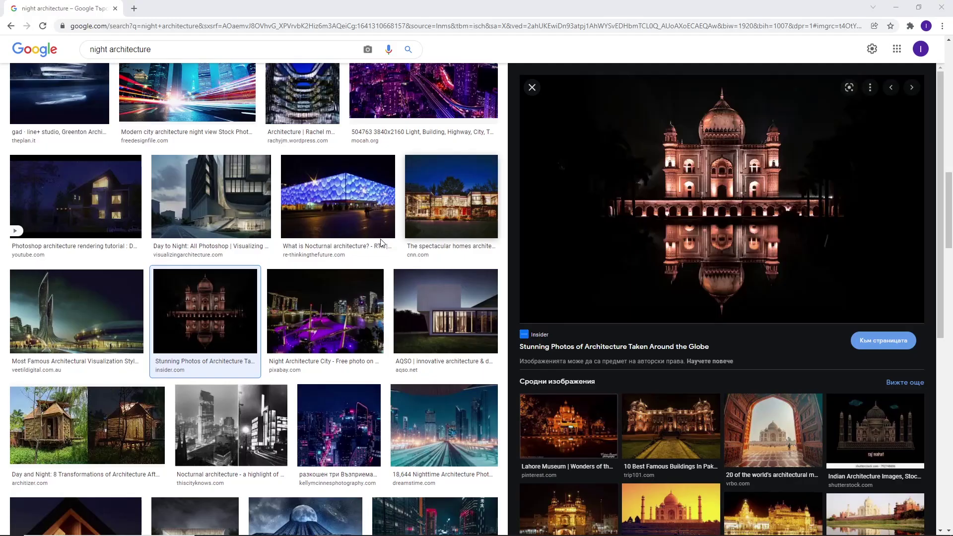
Step: Browse 'night architecture' results, previewing the night-lit Chrysler Building and an Architect Magazine image
scroll(399, 278, "up", 4)
scroll(399, 287, "up", 2)
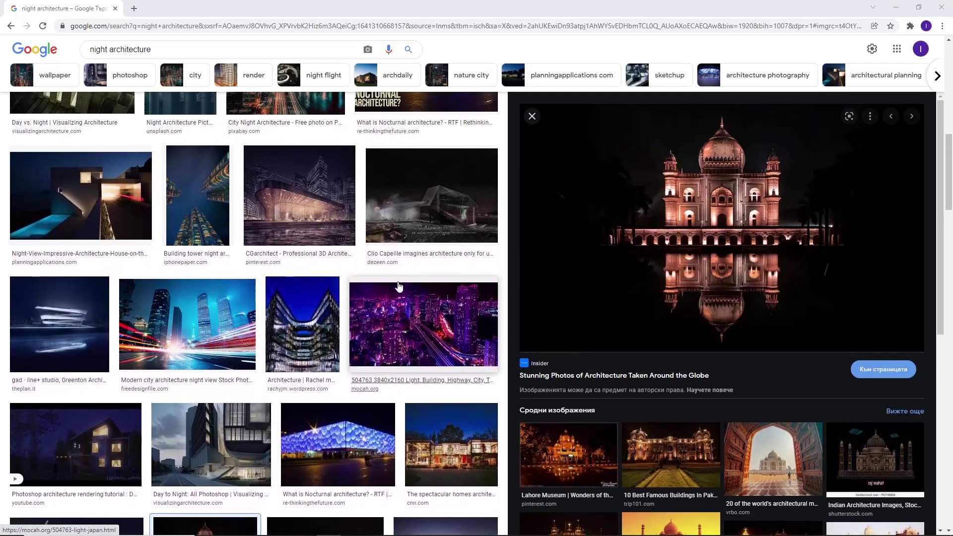
scroll(398, 287, "up", 4)
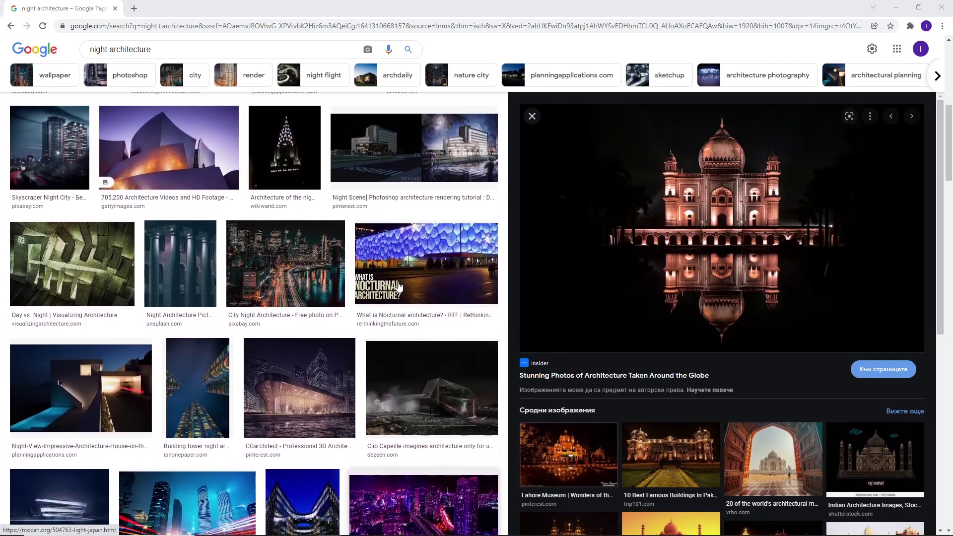
scroll(398, 287, "up", 1)
left_click(285, 206)
scroll(346, 306, "up", 3)
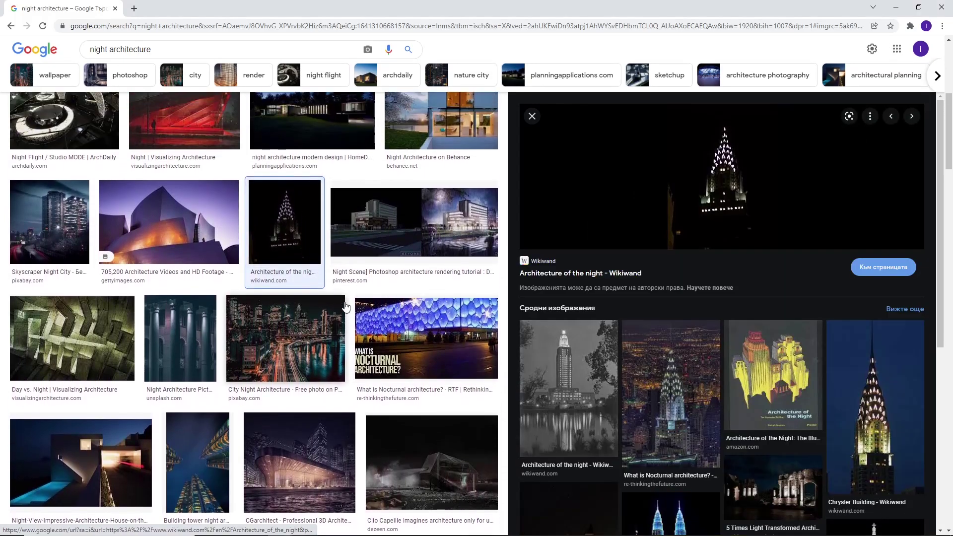
scroll(346, 306, "up", 3)
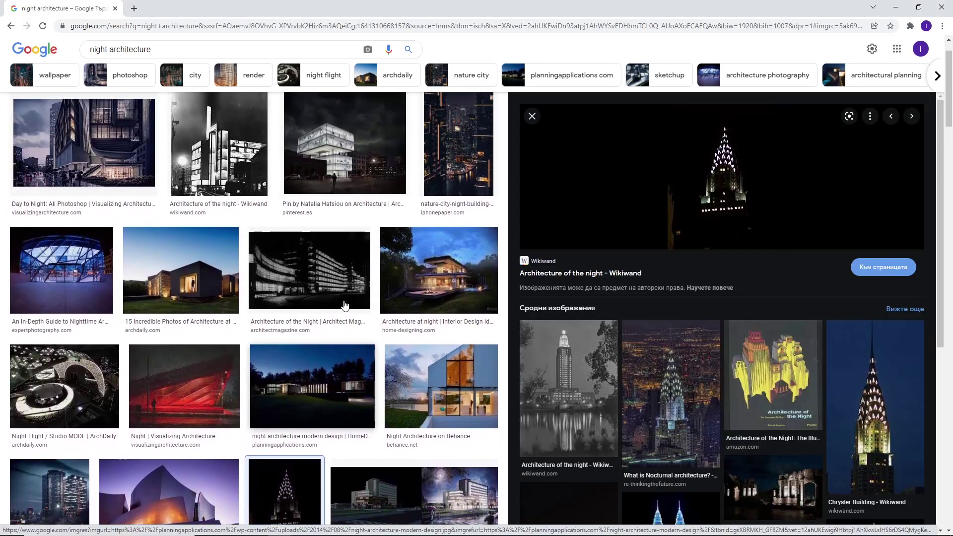
left_click(339, 288)
scroll(339, 288, "up", 1)
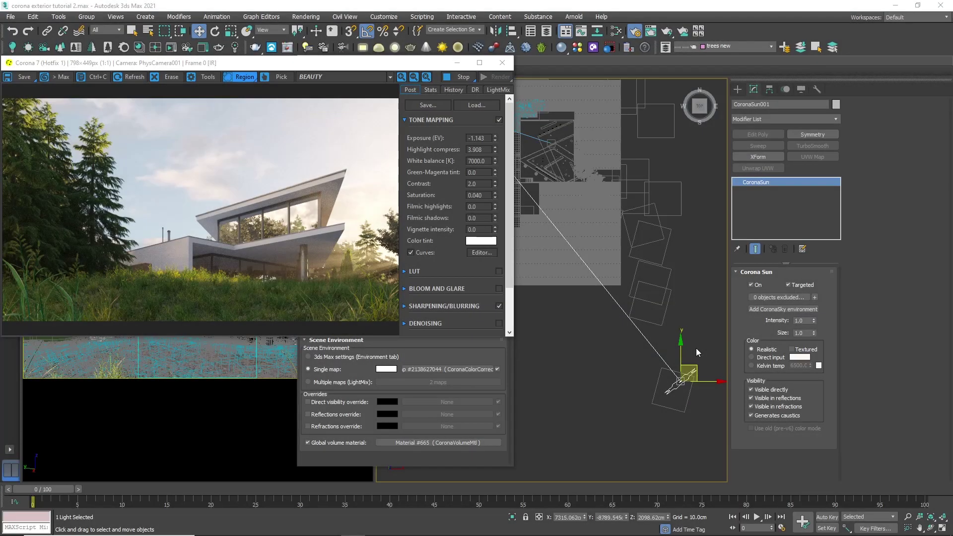
Step: Turn off the Corona Sun and disable the global volume material
left_click(752, 282)
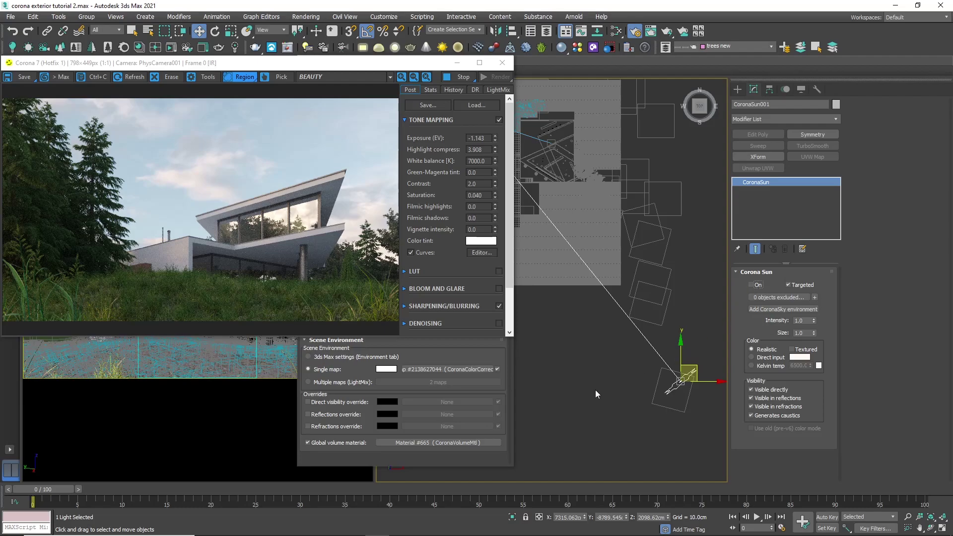
left_click(307, 443)
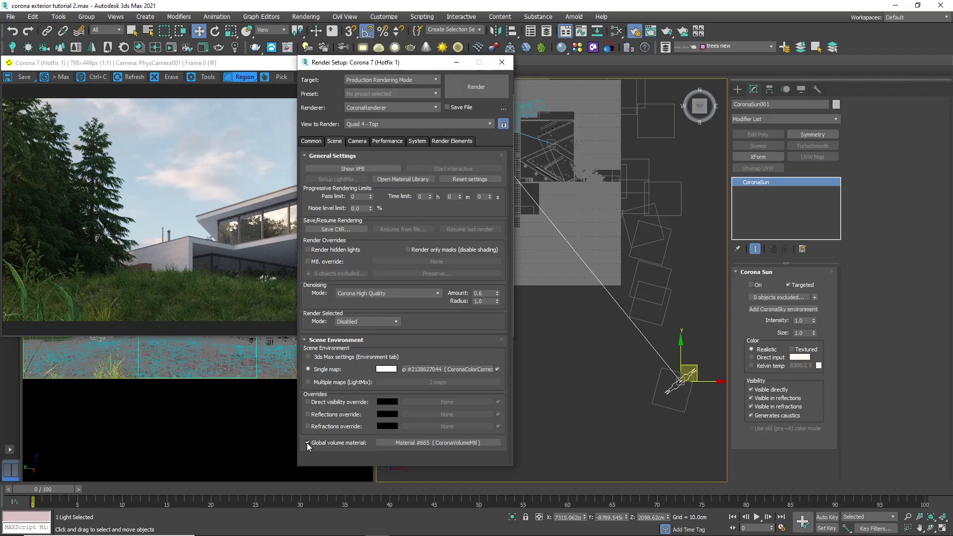
left_click(267, 326)
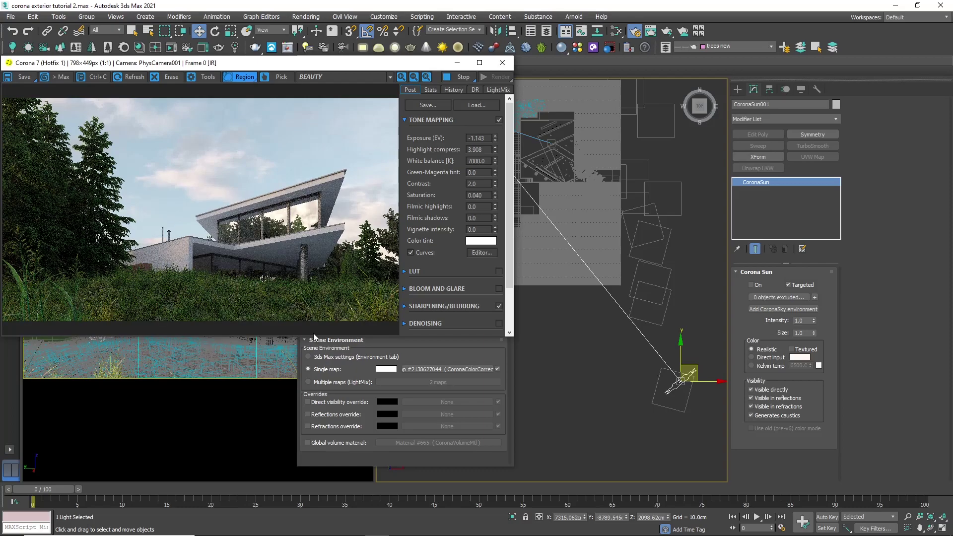
middle_click_drag(578, 259, 593, 263)
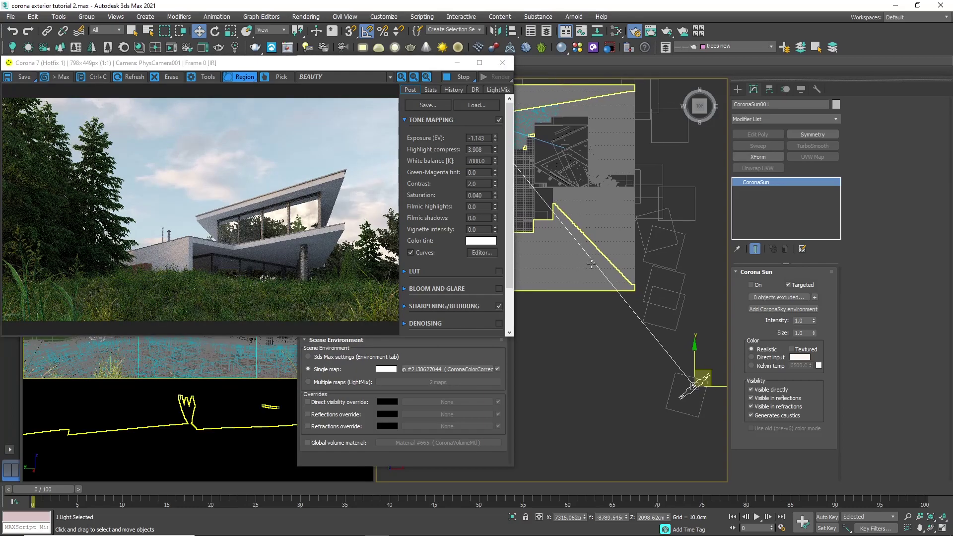
Step: Copy the CoronaBitmap, load night.hdr into it, and assign it as the scene environment map
left_click(610, 48)
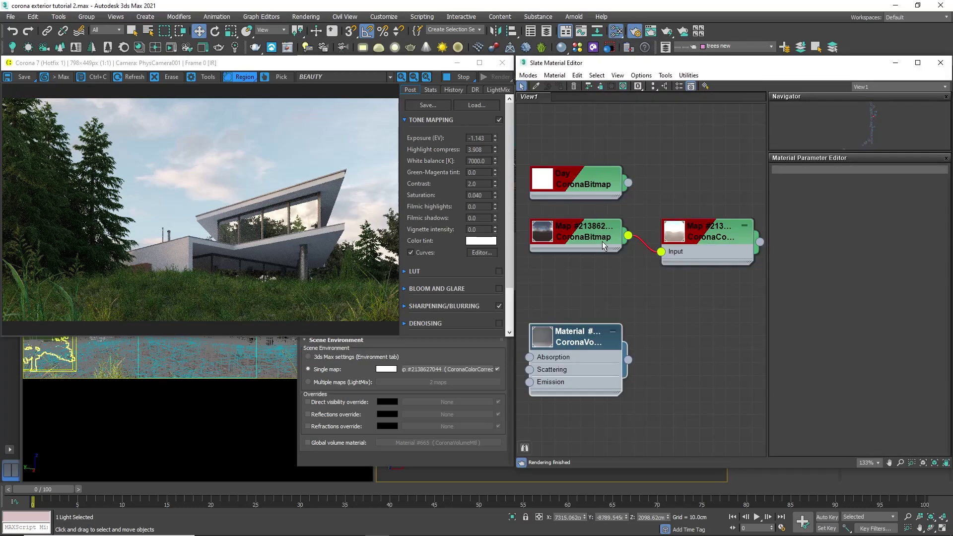
left_click_drag(603, 242, 576, 297, "shift")
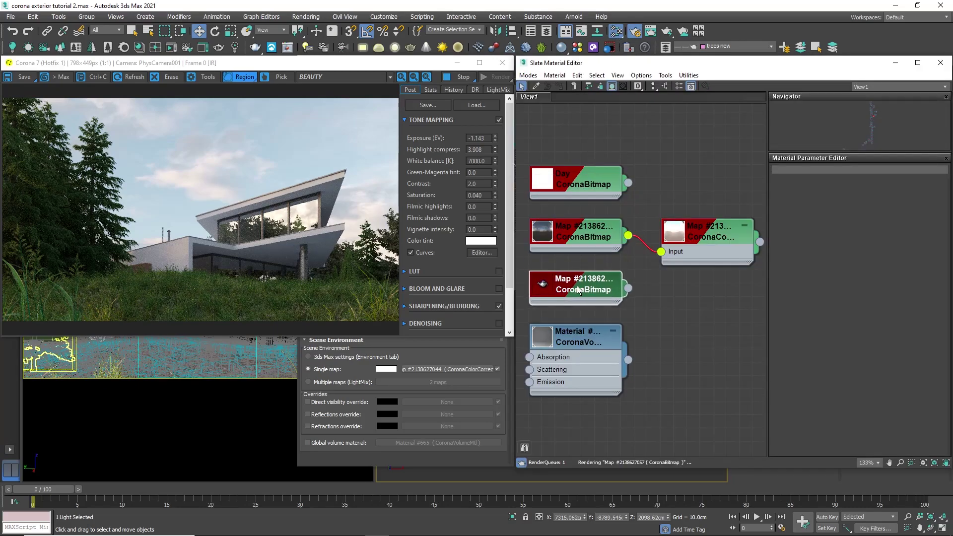
double_click(578, 290)
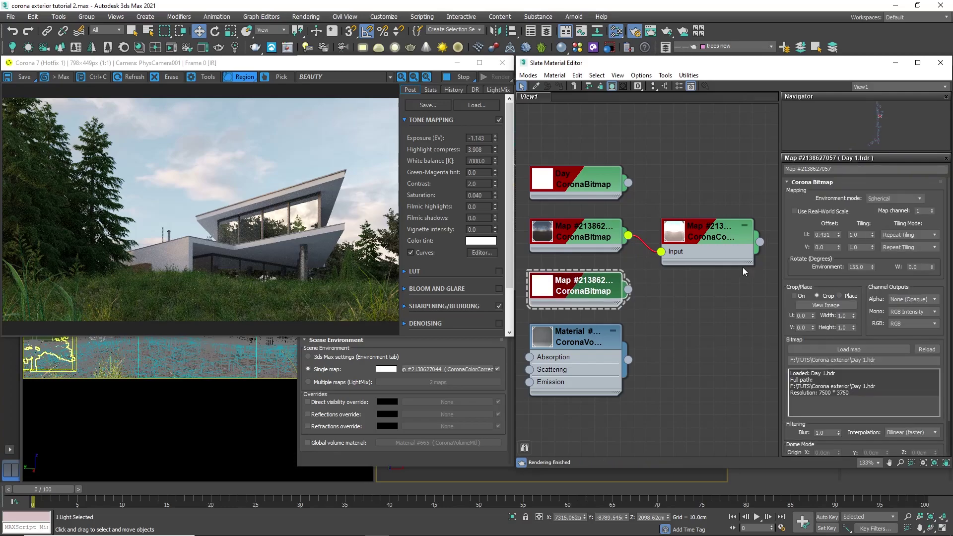
left_click(829, 350)
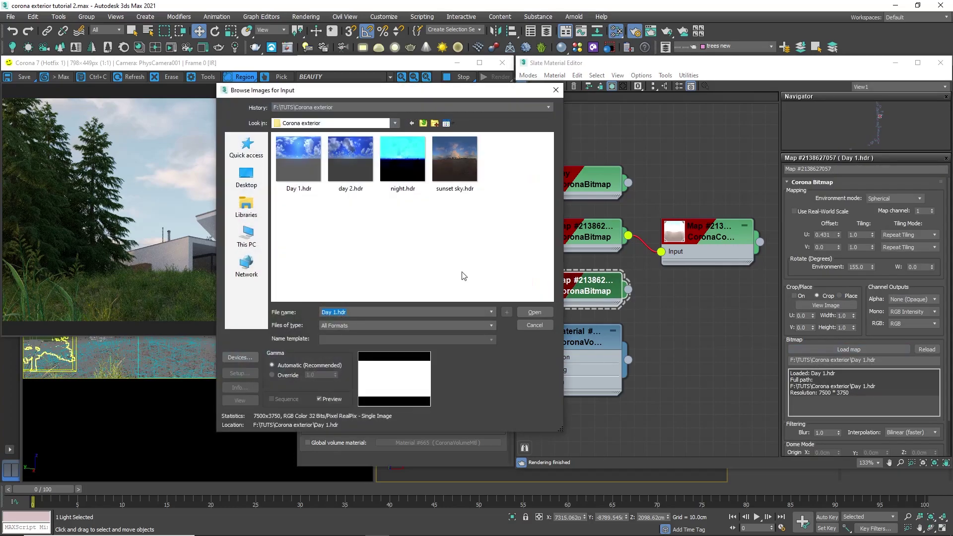
left_click(402, 161)
left_click(524, 312)
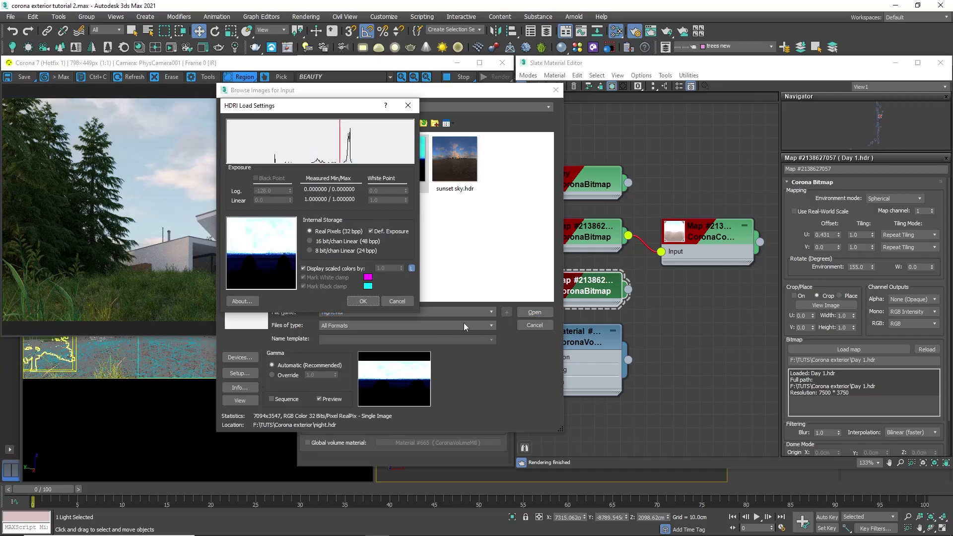
left_click(362, 302)
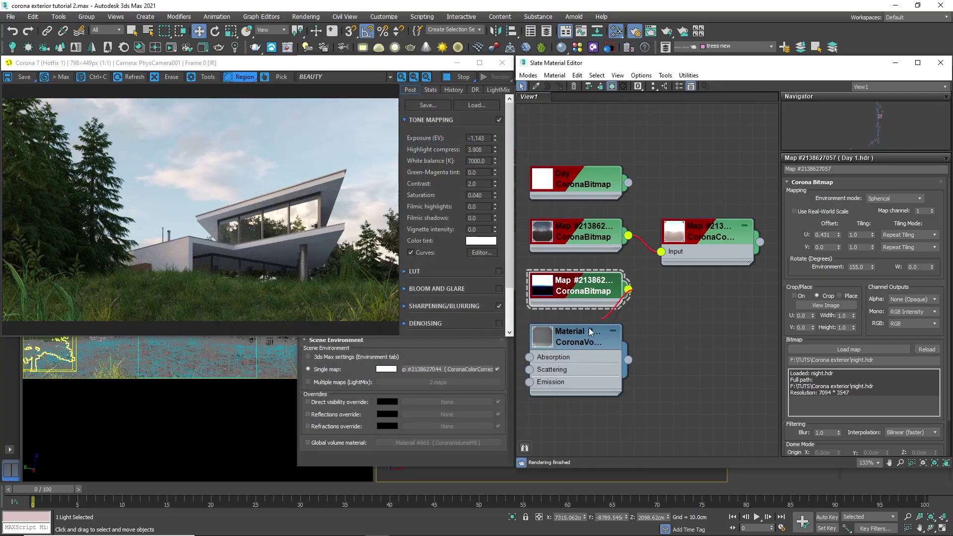
left_click_drag(591, 331, 463, 368)
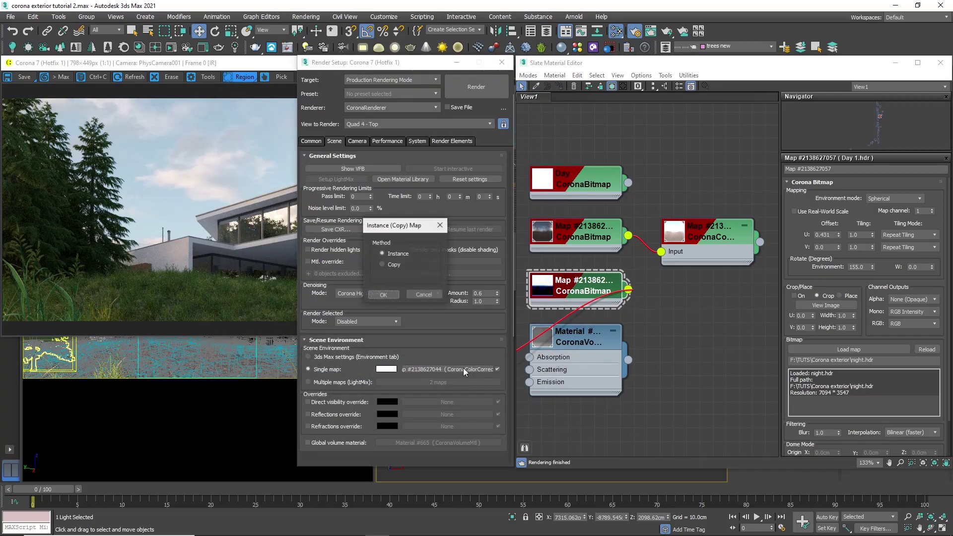
left_click(272, 325)
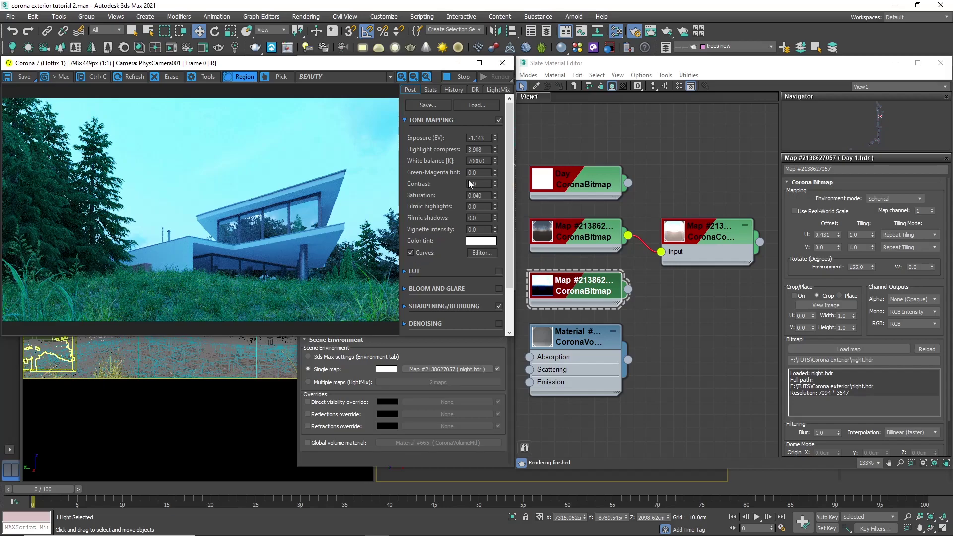
Step: In Corona VFB Tone Mapping, lower Exposure to -3.341 EV and set Highlight compress to 1.2
left_click_drag(495, 139, 476, 284)
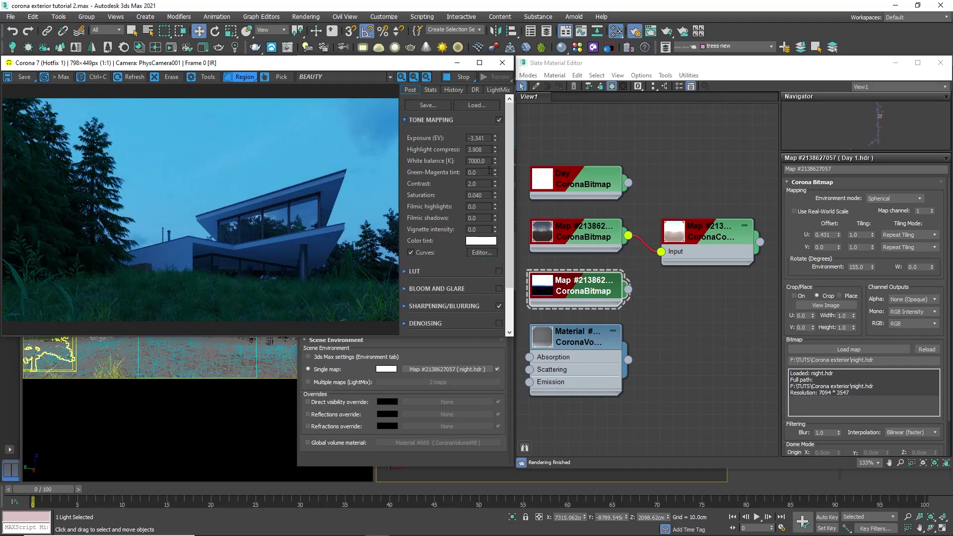
left_click_drag(487, 150, 456, 153)
type("1.2")
key("Return")
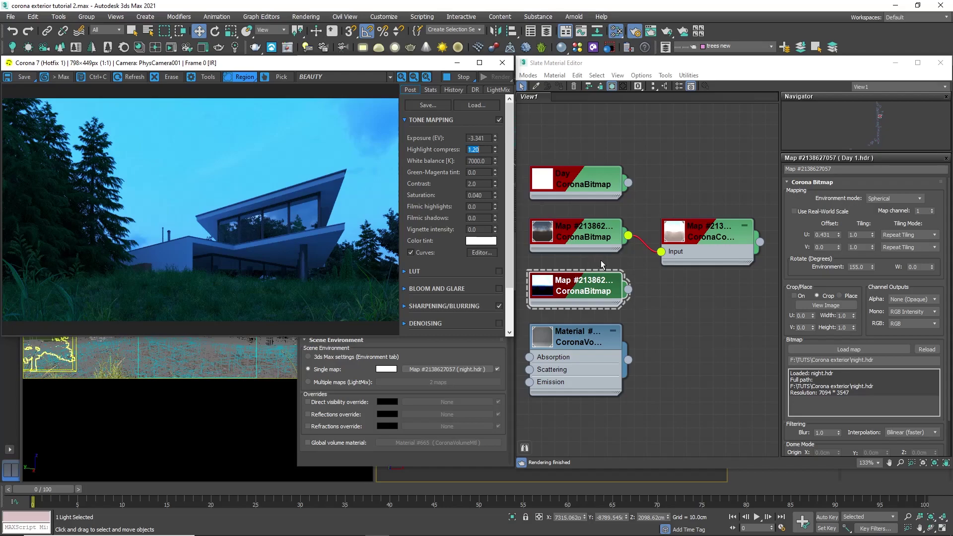
Step: Rotate the night.hdr environment to 60°, then reset the rotation to 0°
left_click(590, 284)
double_click(850, 267)
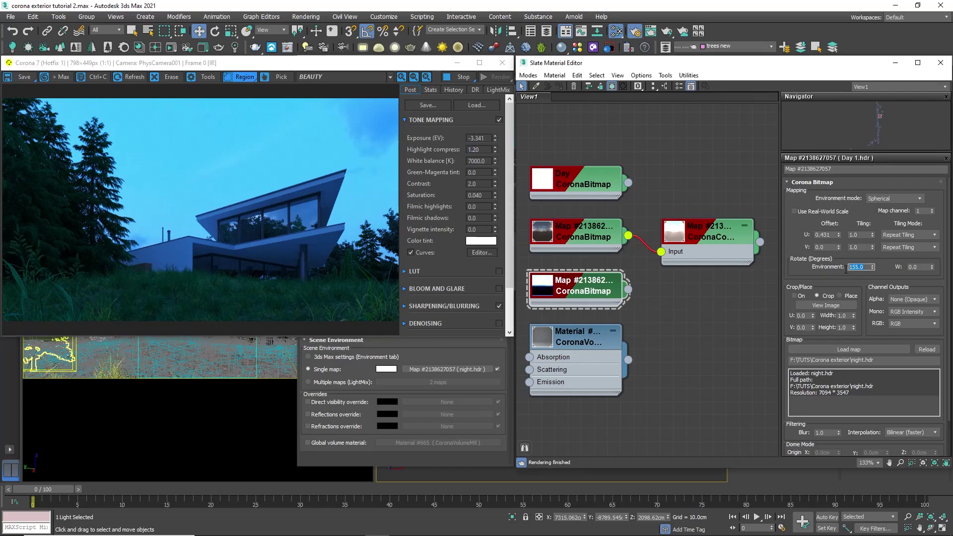
type("60")
key("Return")
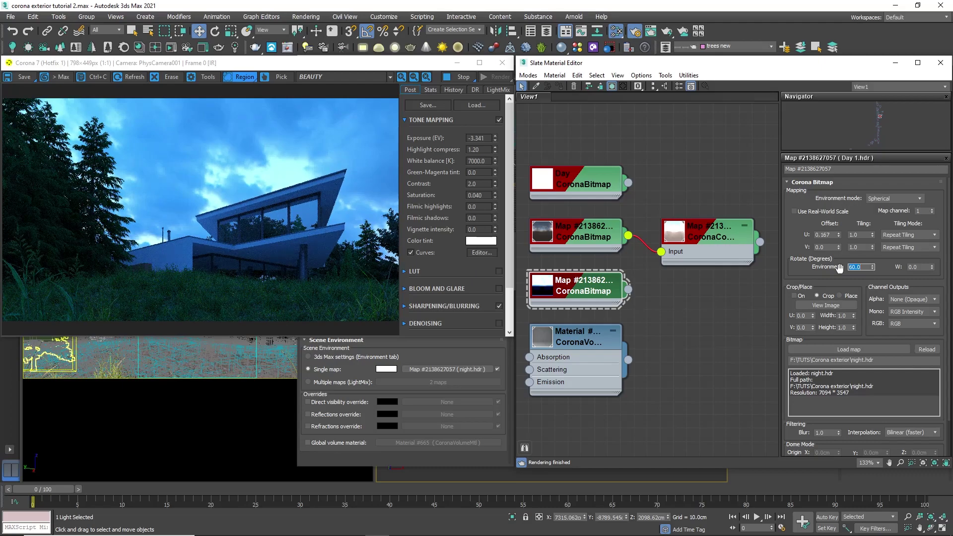
type("0")
key("Return")
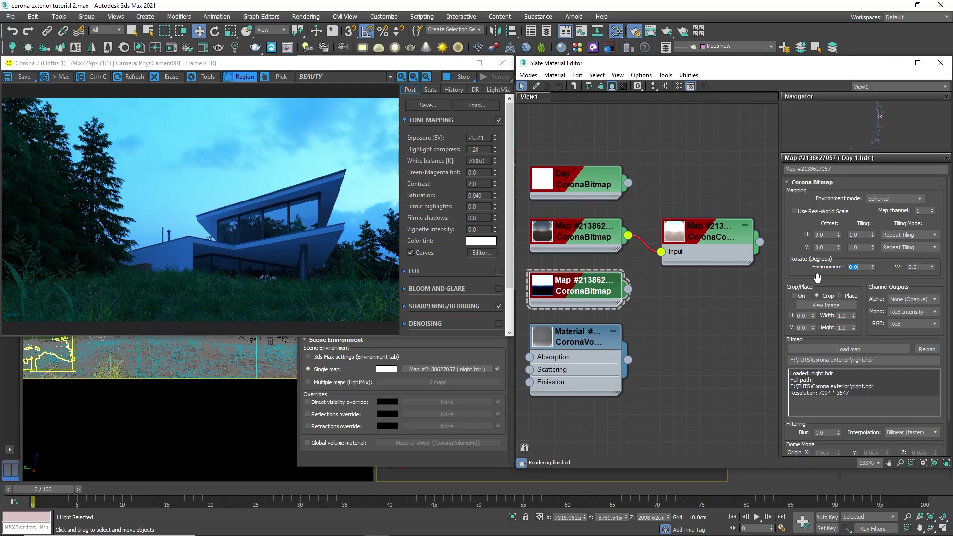
left_click_drag(491, 161, 459, 163)
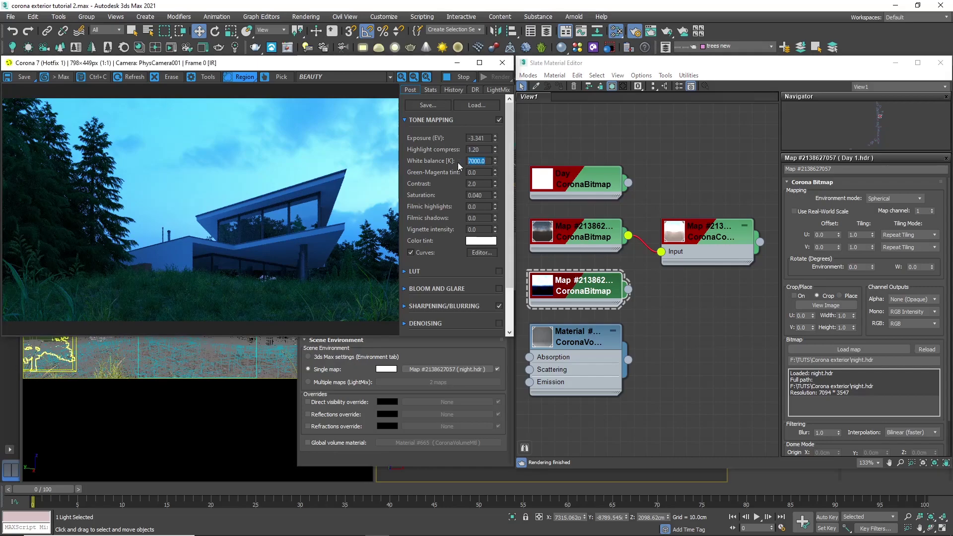
Step: Set White balance to 6500 K and rotate the night.hdr environment to 60°
type("6500")
key("Return")
left_click(563, 289)
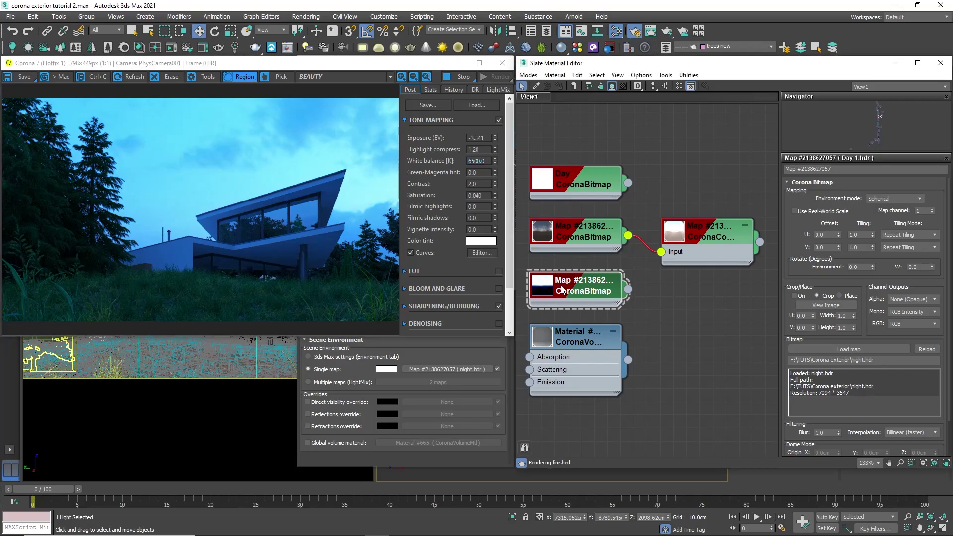
double_click(860, 267)
type("60")
key("Return")
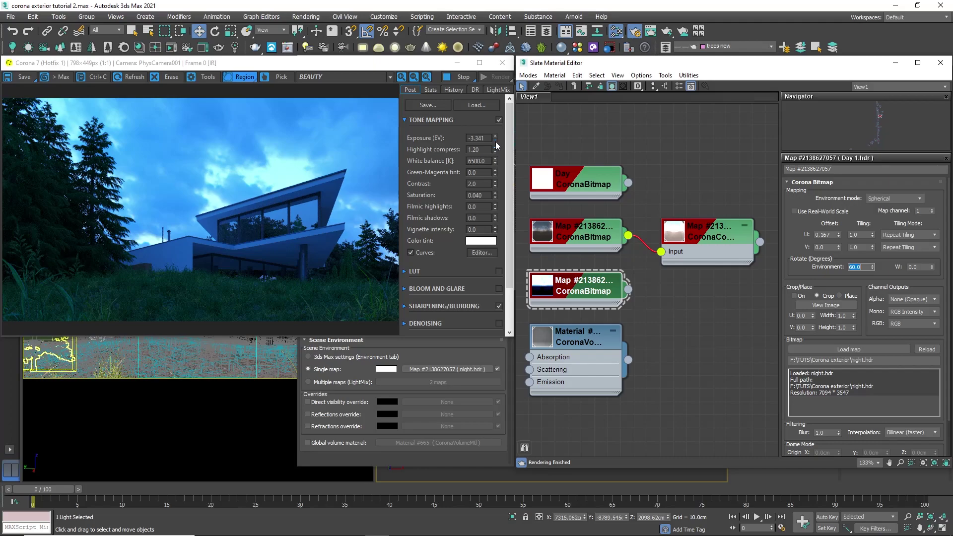
Step: Lower Exposure to -4.058 and set Highlight compress to 1.0
left_click_drag(496, 141, 494, 165)
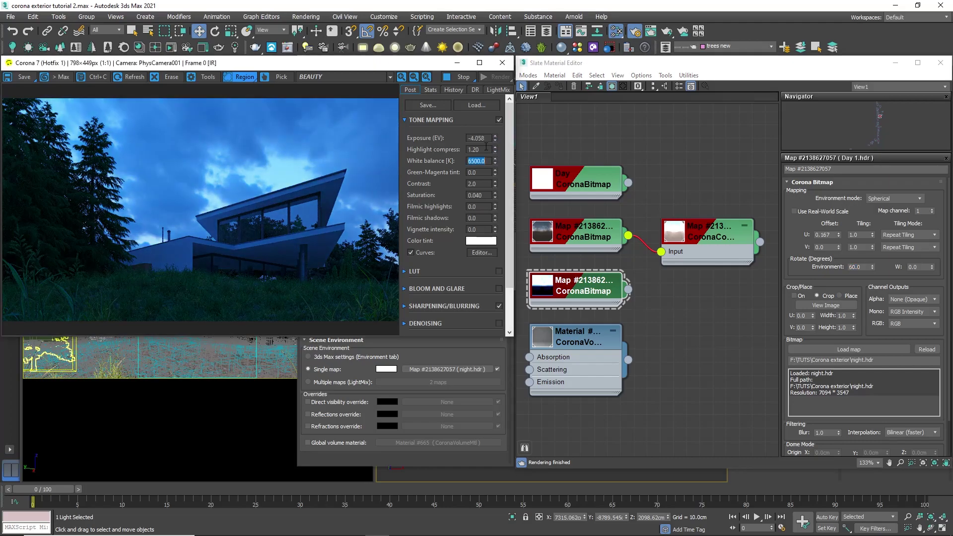
double_click(484, 149)
type("1.0")
key("Return")
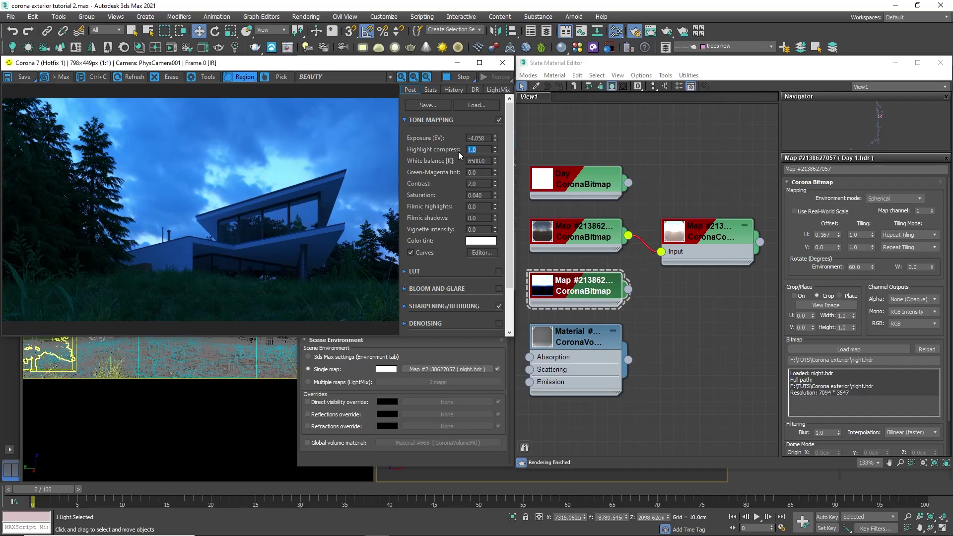
Step: Close the Slate Material Editor
left_click(940, 63)
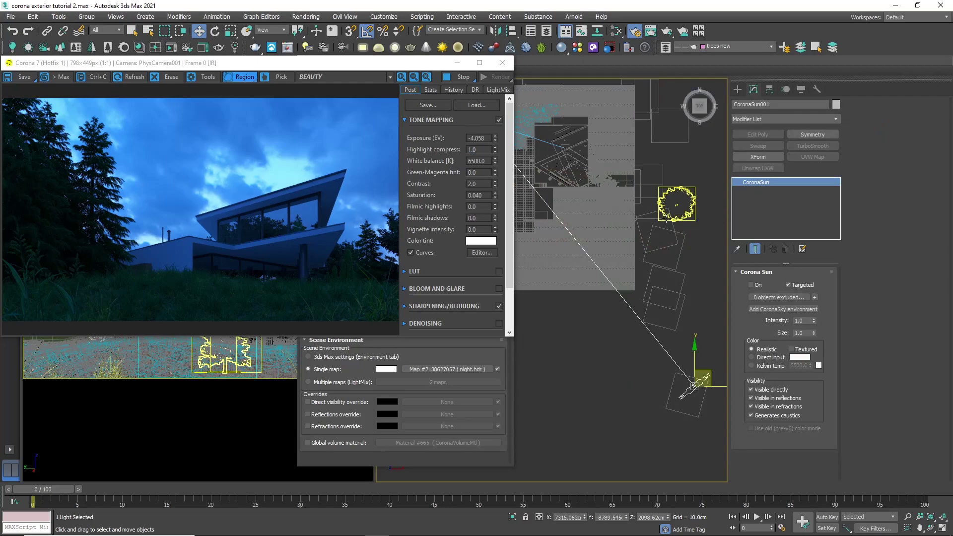
Step: Place a new Corona sphere light, CoronaLight017, near the house in the Top view
left_click(737, 93)
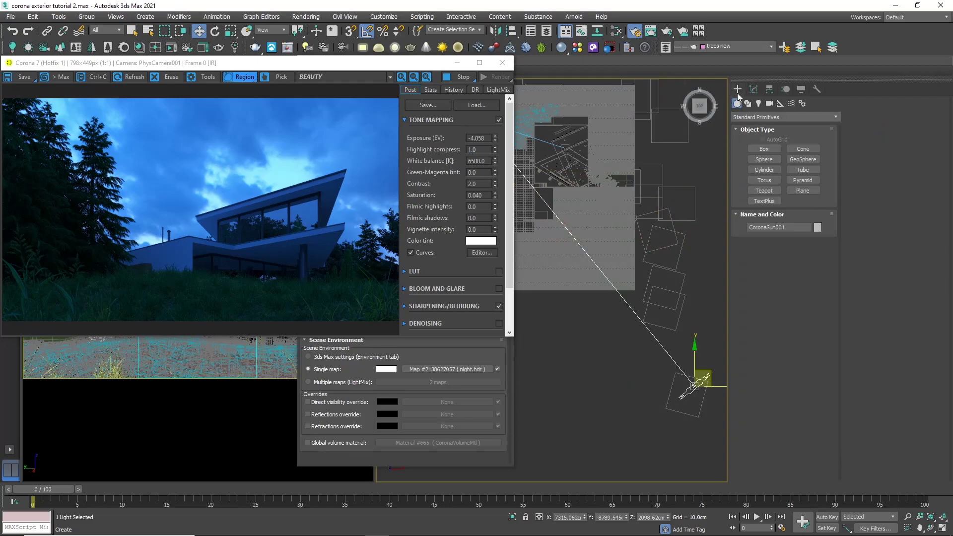
left_click(758, 103)
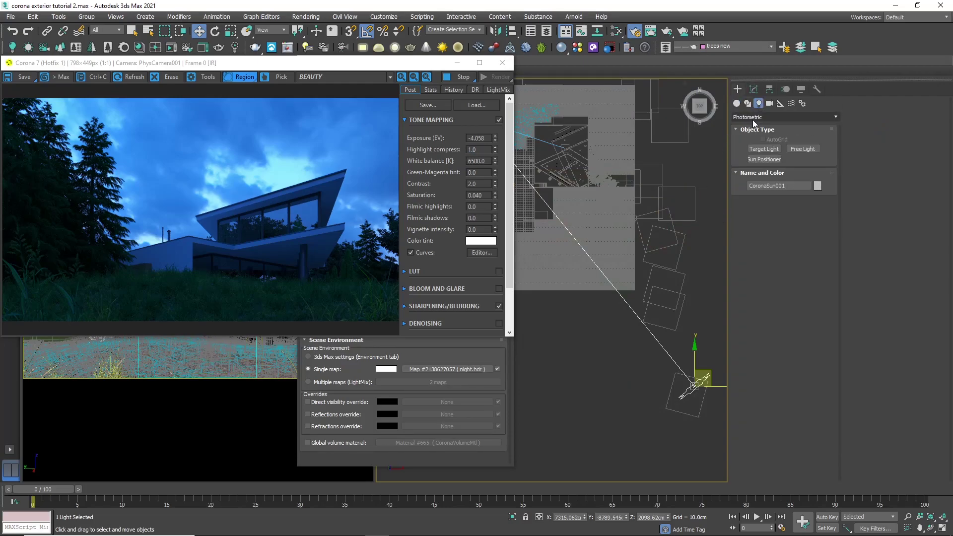
left_click(754, 117)
left_click(751, 145)
left_click(757, 149)
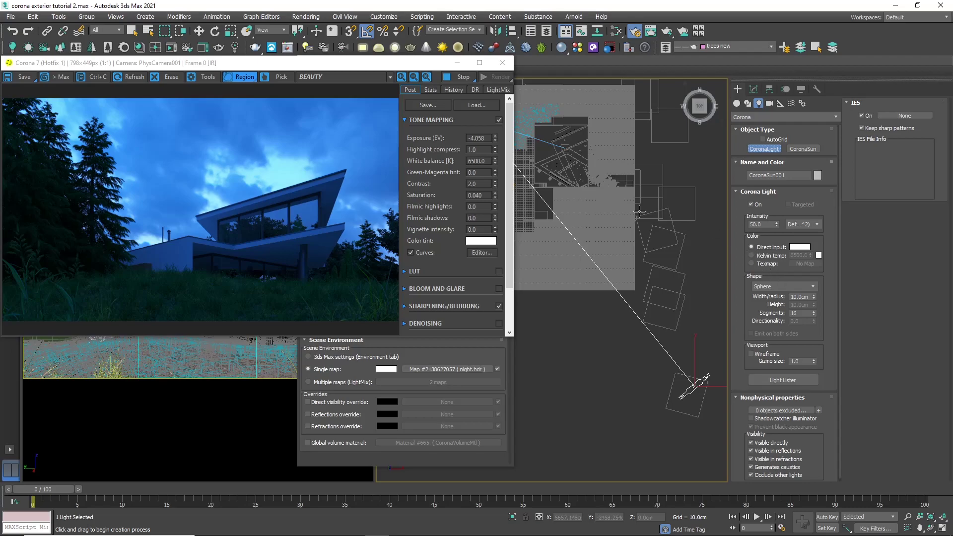
middle_click_drag(598, 219, 612, 258)
scroll(613, 258, "up", 8)
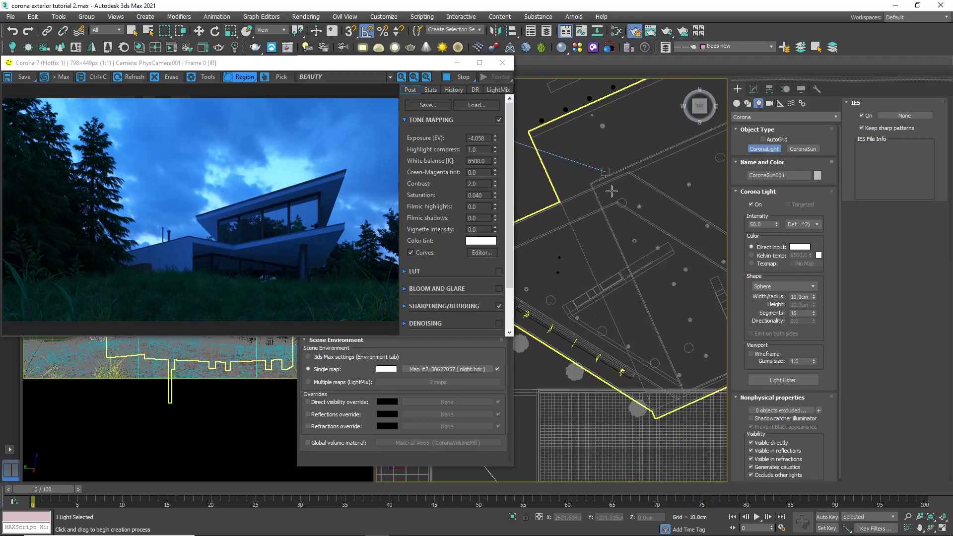
left_click_drag(670, 271, 684, 252)
key("w")
key("l")
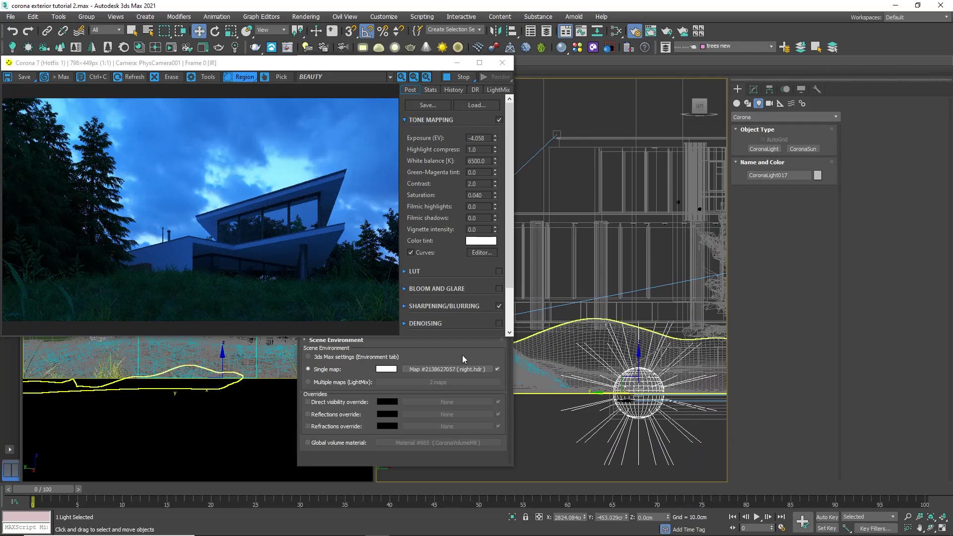
left_click(164, 99)
Step: Restrict the interactive render to a region around the house and raise CoronaLight017 to about 604 cm
left_click_drag(176, 164, 351, 298)
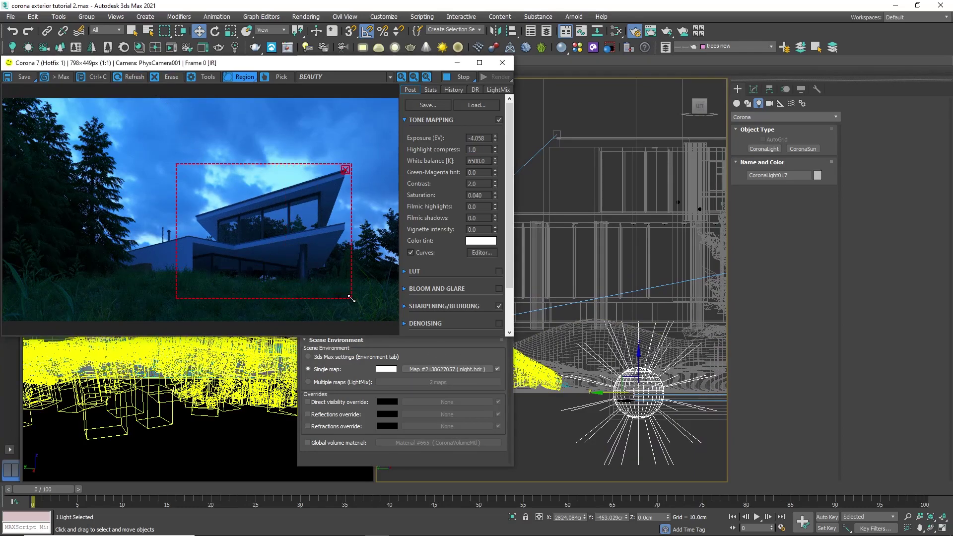
left_click_drag(640, 390, 642, 253)
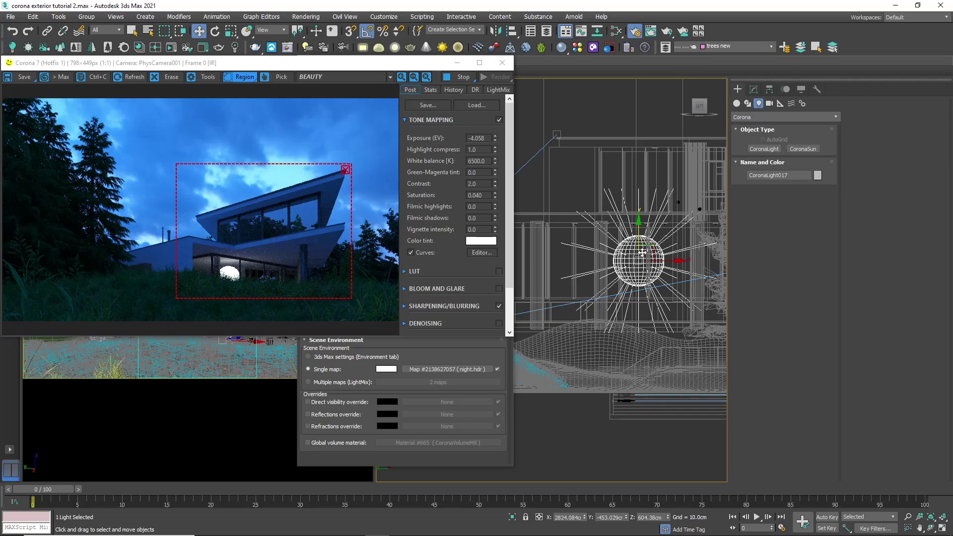
Step: Turn off the light's Visible directly option and lower it into the house to about 416 cm
left_click(753, 89)
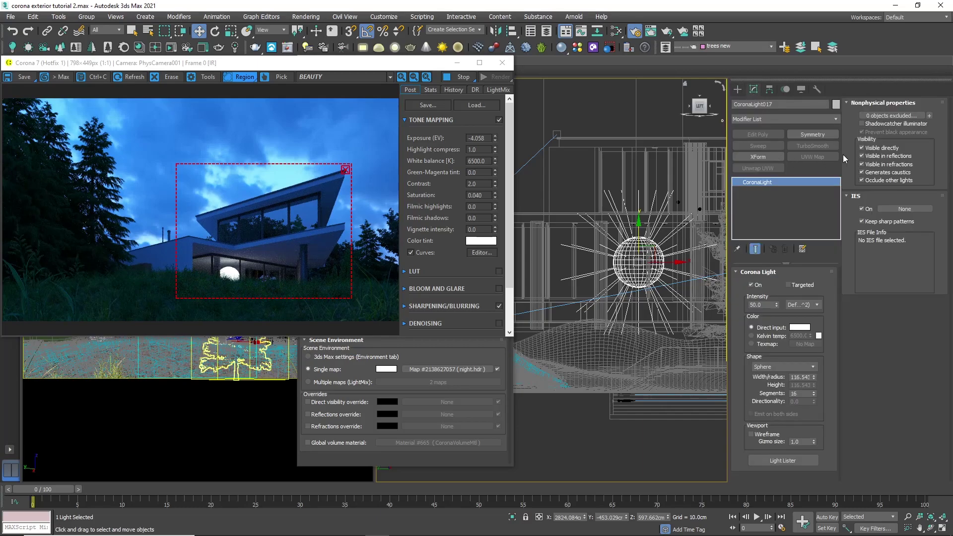
left_click(862, 149)
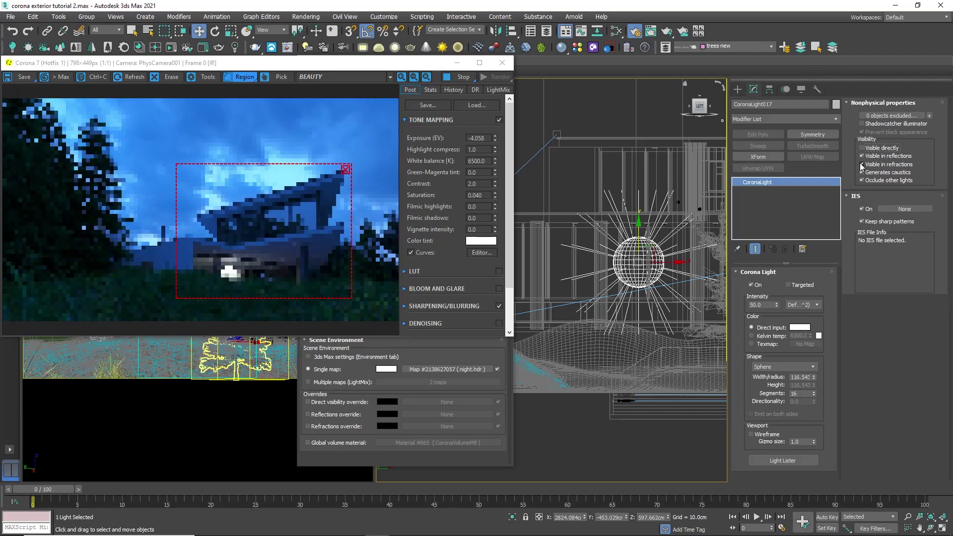
left_click(862, 164)
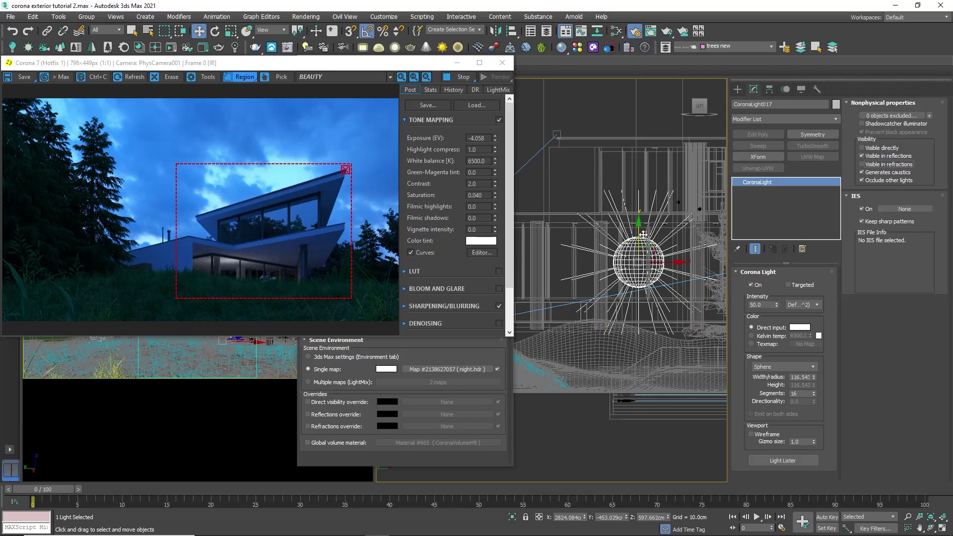
left_click_drag(641, 235, 640, 275)
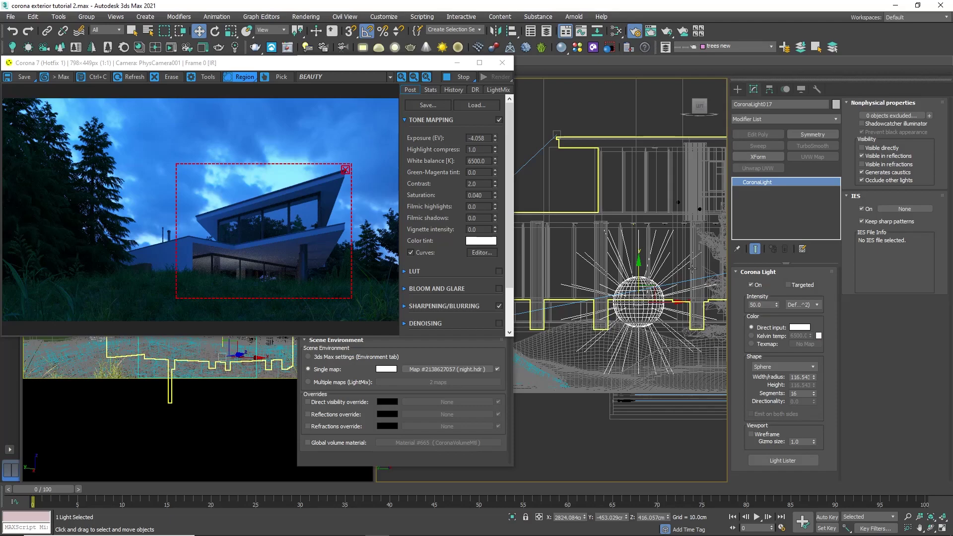
Step: Set the sphere light's Intensity to 100
double_click(758, 305)
type("100")
key("Return")
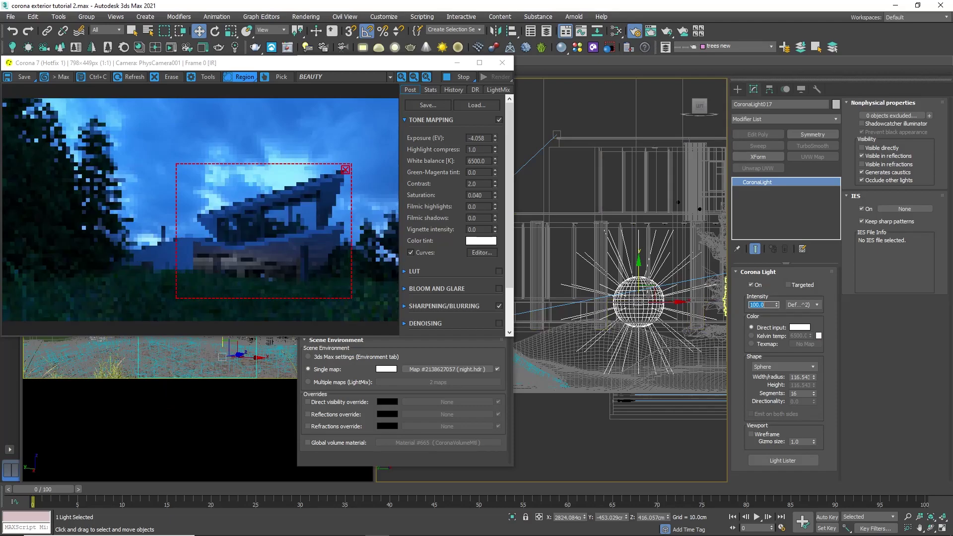
Step: Create instanced copies of the light beside it and up-right across the house plan
key("t")
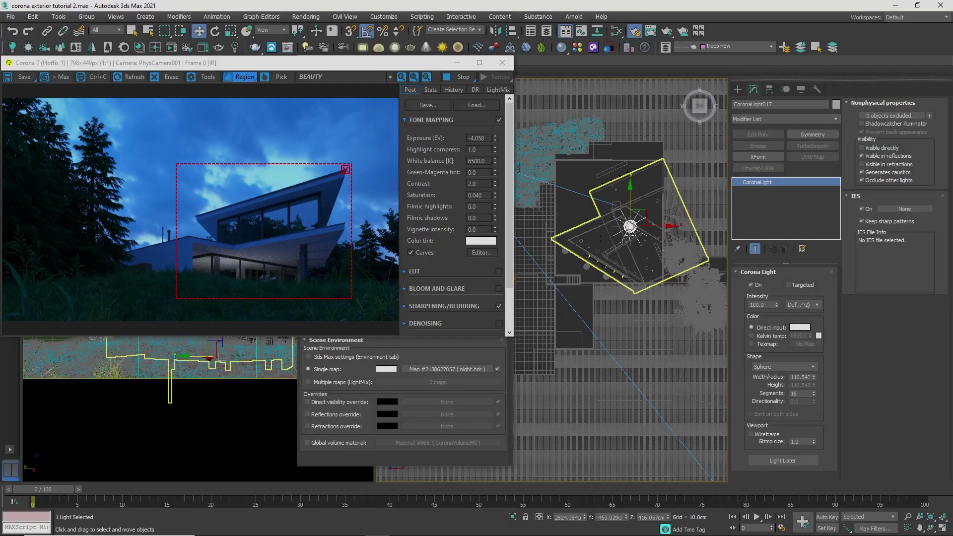
scroll(631, 225, "up", 4)
left_click_drag(637, 209, 674, 308, "shift")
key("Return")
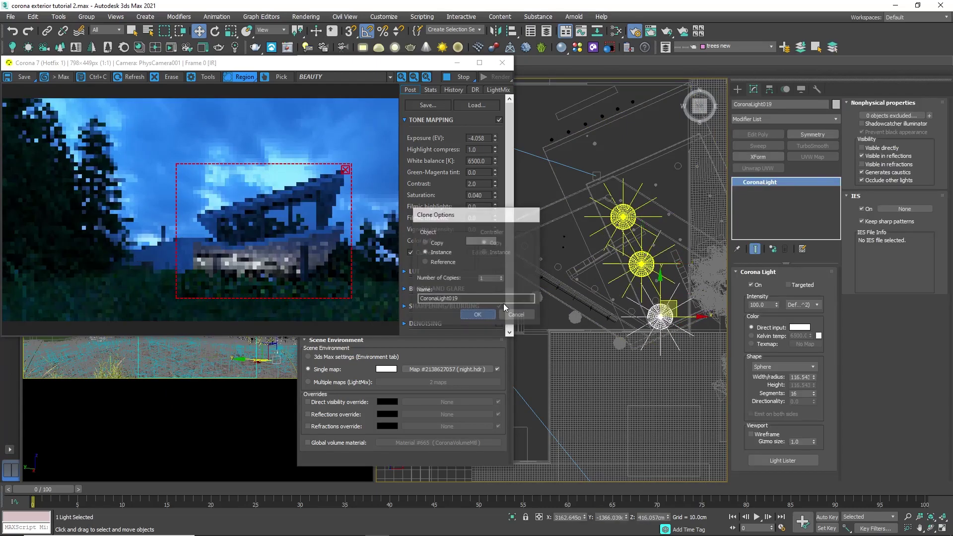
key("Return")
left_click(623, 219, "ctrl")
left_click_drag(623, 219, 666, 191, "shift")
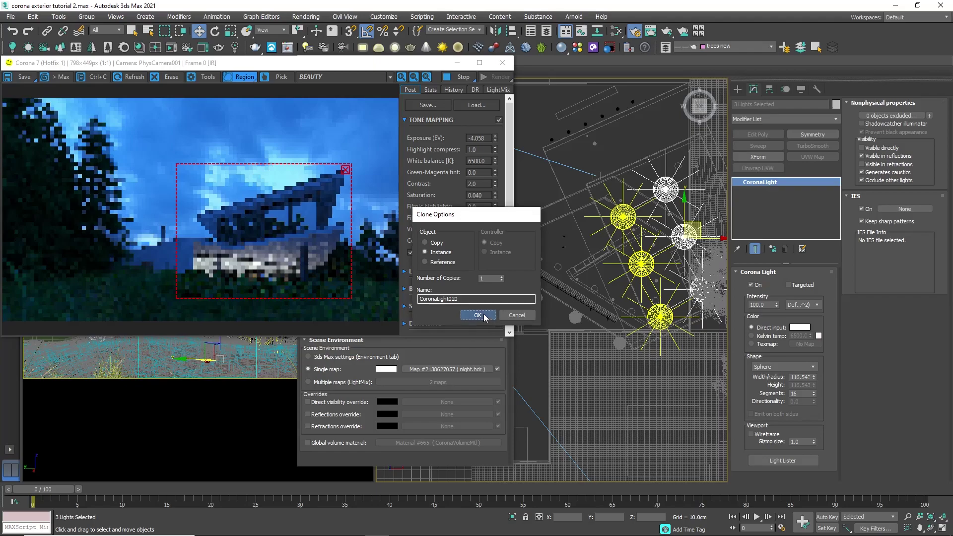
key("Return")
Step: Instance a light into the room on the left and raise it in the side view
left_click(623, 219)
left_click_drag(623, 218, 549, 245, "shift")
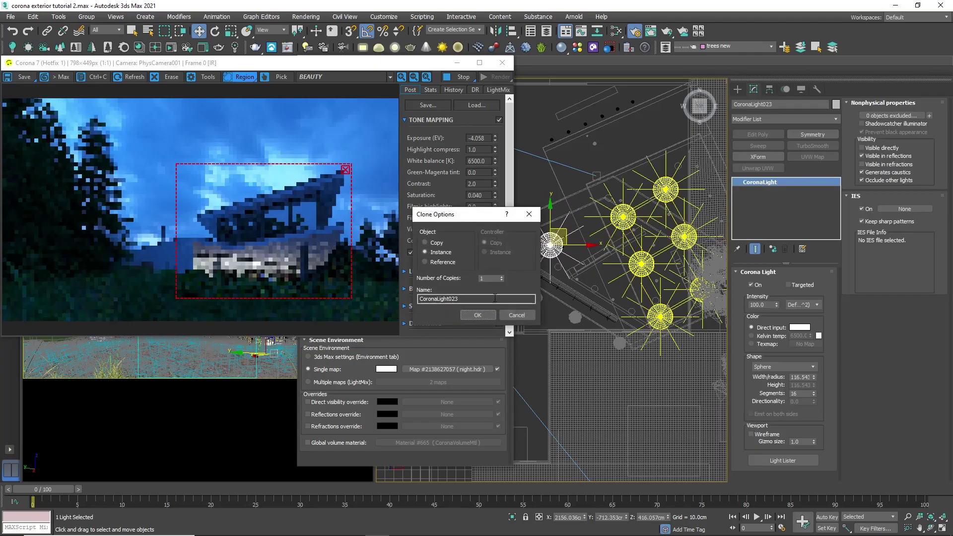
key("Return")
left_click(687, 106)
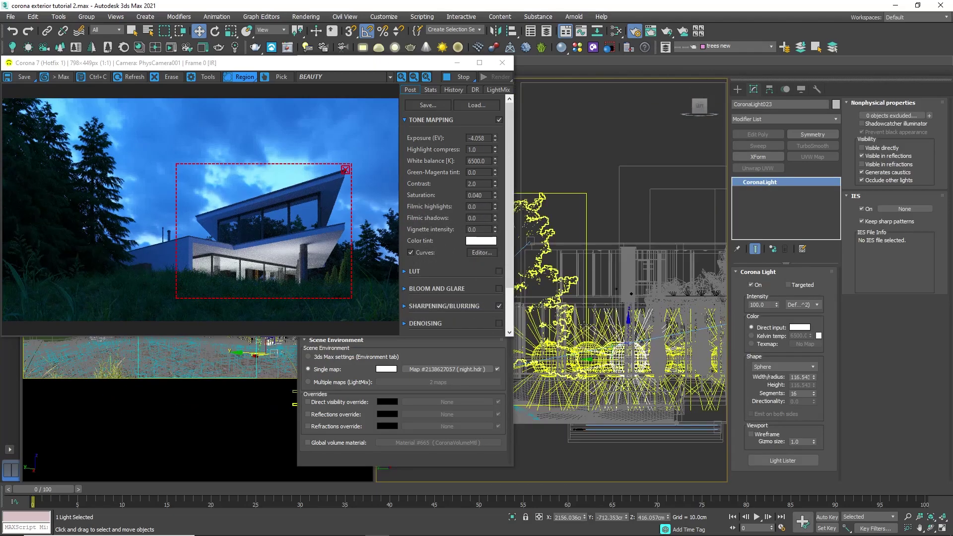
left_click_drag(672, 282, 673, 189)
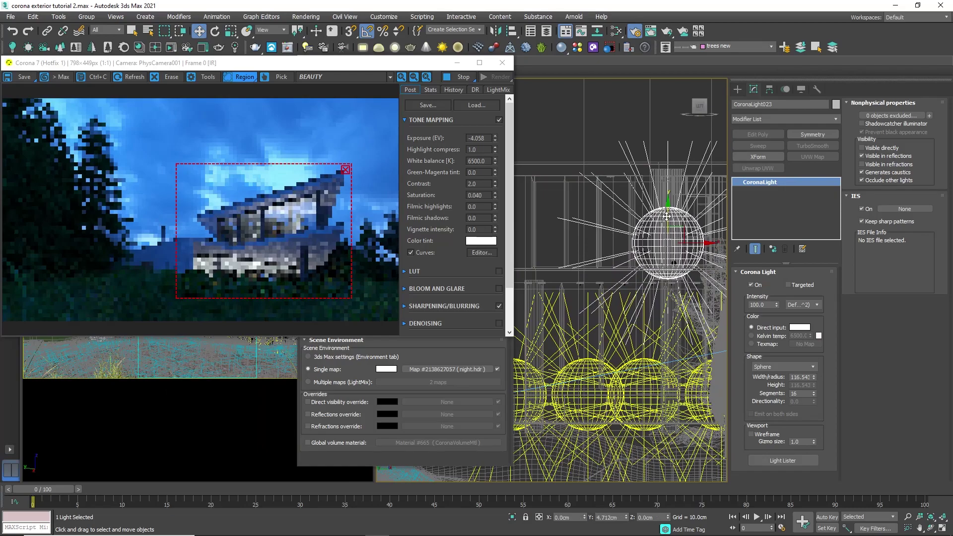
key("t")
scroll(645, 248, "up", 5)
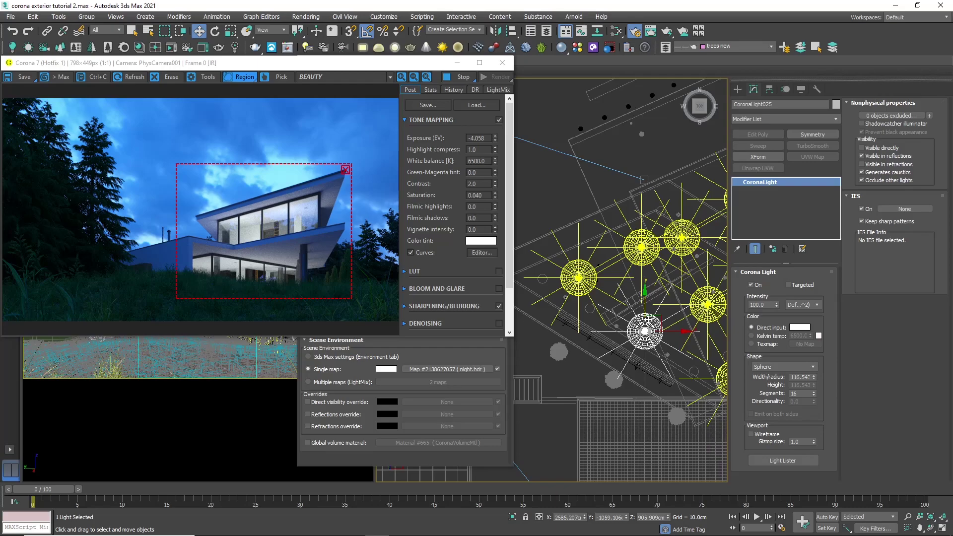
Step: Switch the light colour to Kelvin temperature and set it to 3500 K
left_click(778, 337)
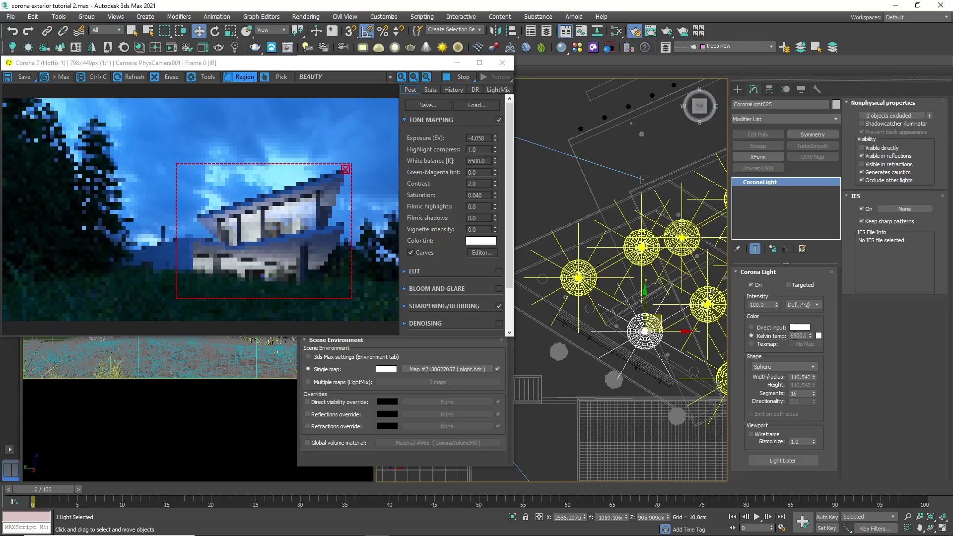
double_click(794, 336)
type("3")
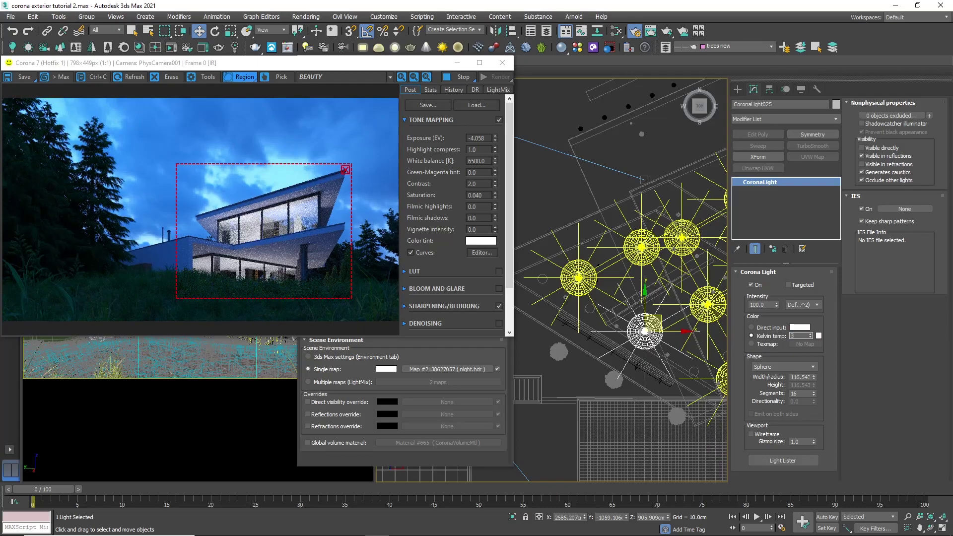
type("000")
key("Return")
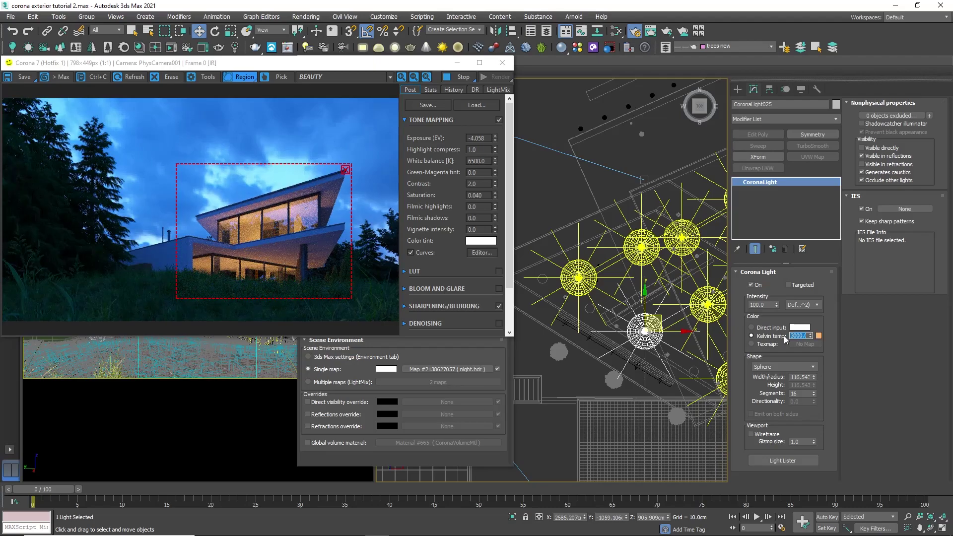
type("3500")
key("Return")
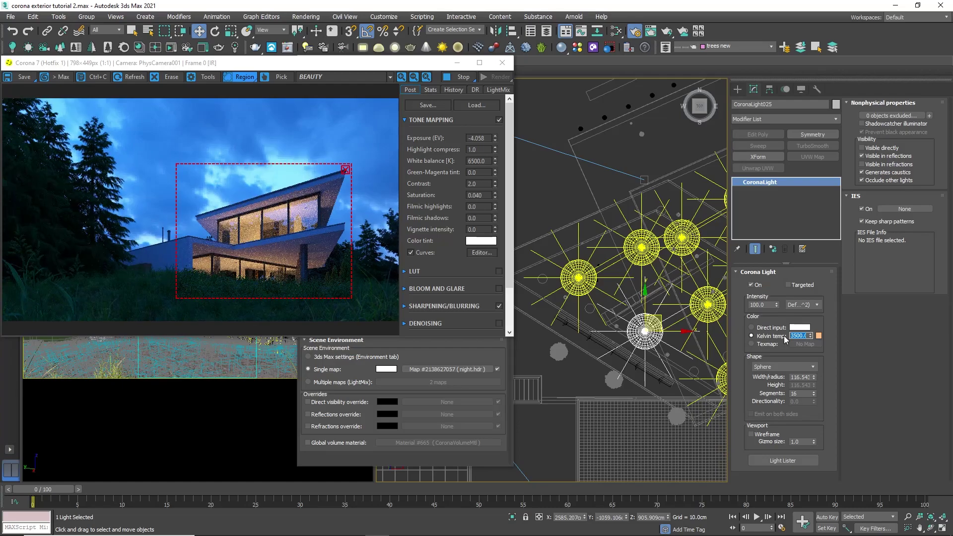
Step: Set the lights' Intensity to 200
double_click(755, 304)
type("150")
key("Return")
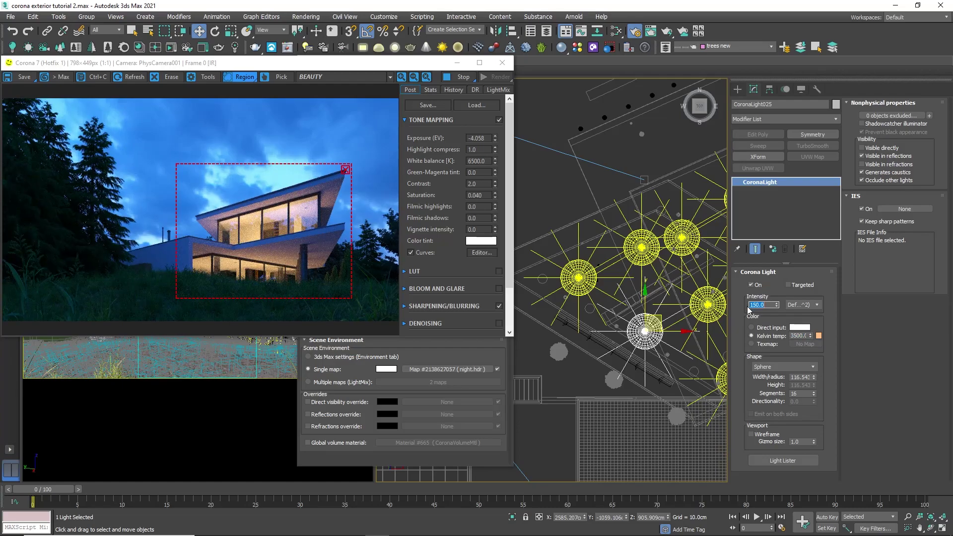
type("200")
key("Return")
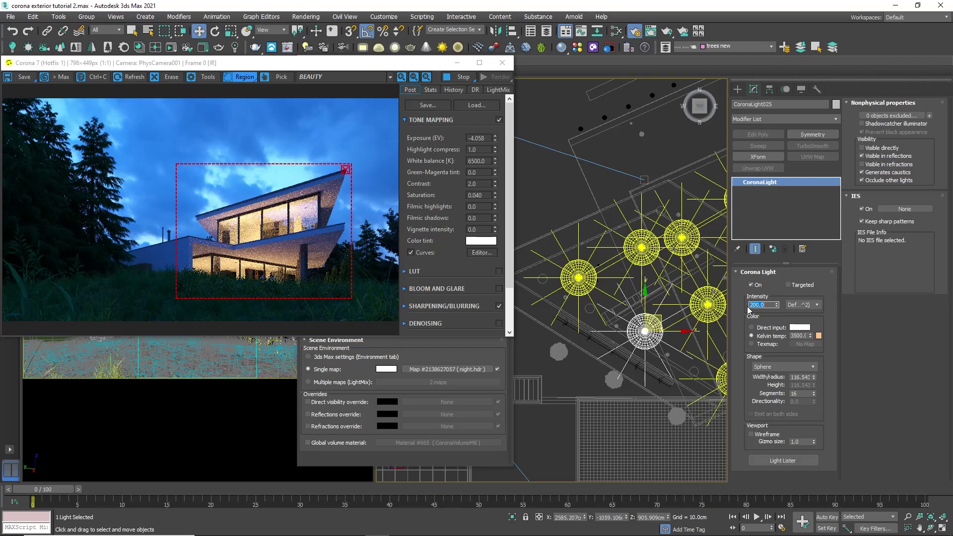
Step: Darken the Corona VFB Exposure to -4.370 EV
left_click_drag(495, 140, 497, 162)
left_click_drag(496, 148, 496, 150)
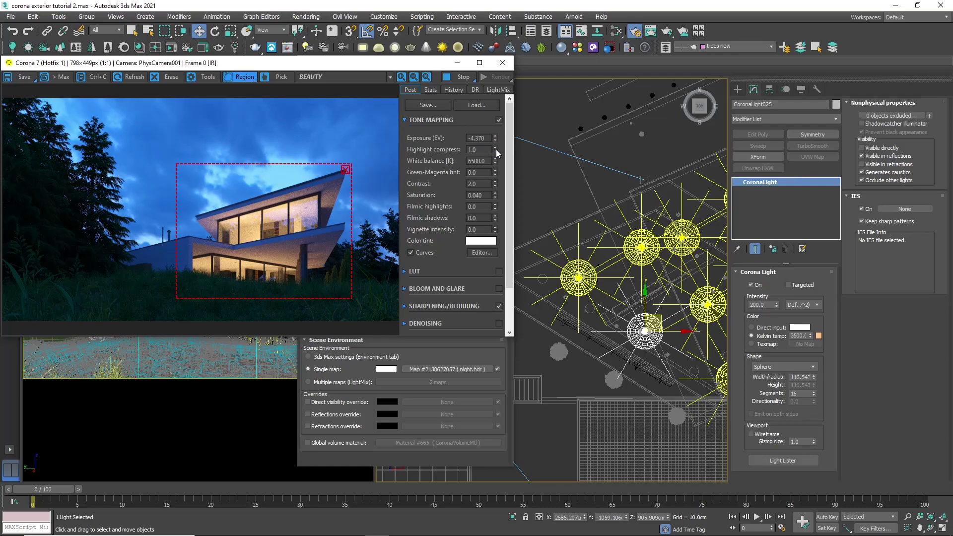